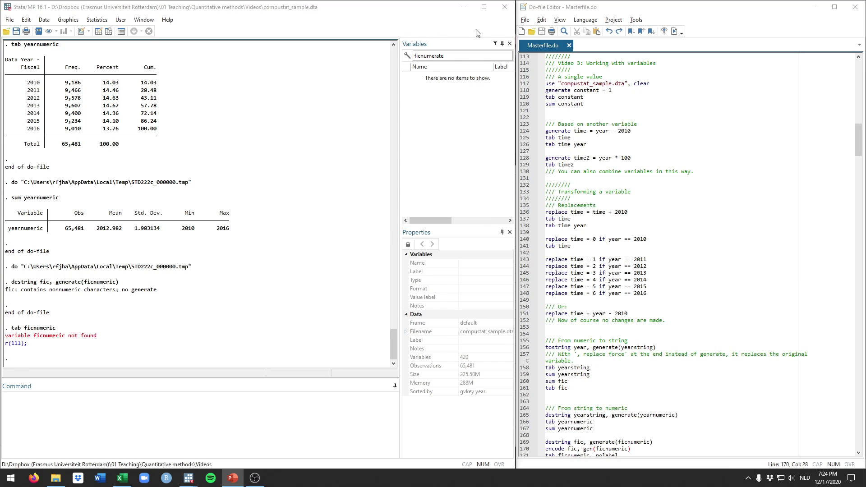
Step: Reload compustat_sample.dta by running the use line 117
left_click_drag(656, 83, 546, 83)
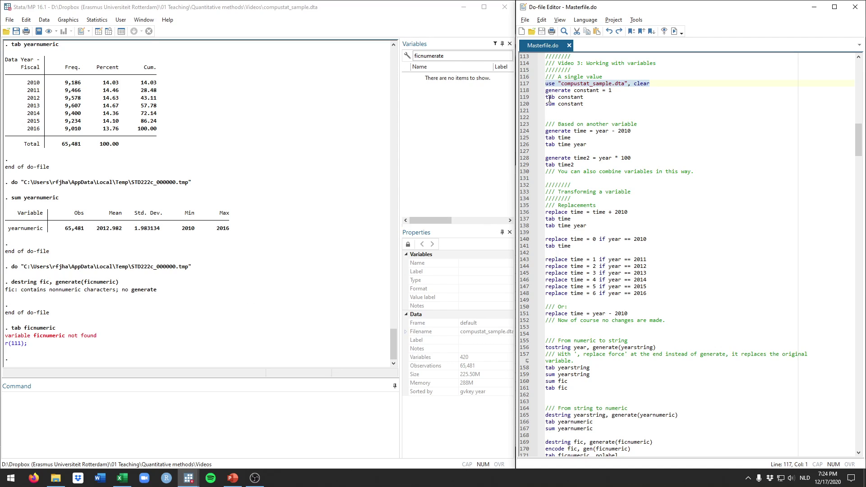
key("ctrl+d")
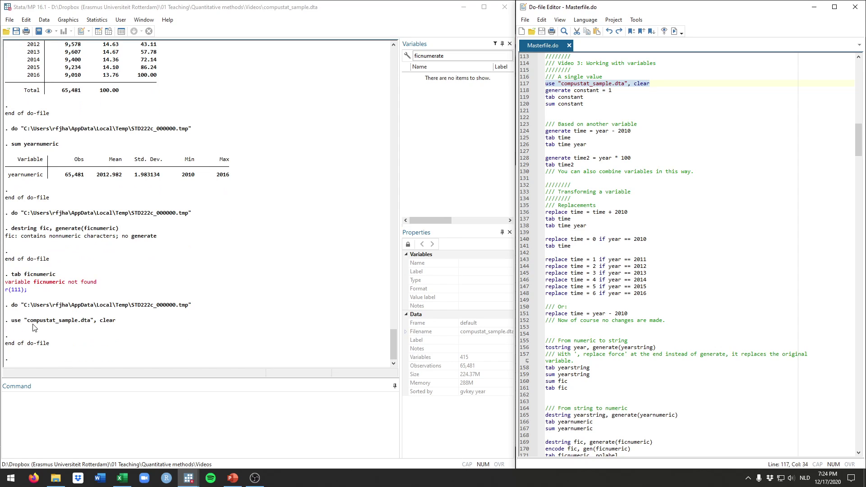
left_click(597, 113)
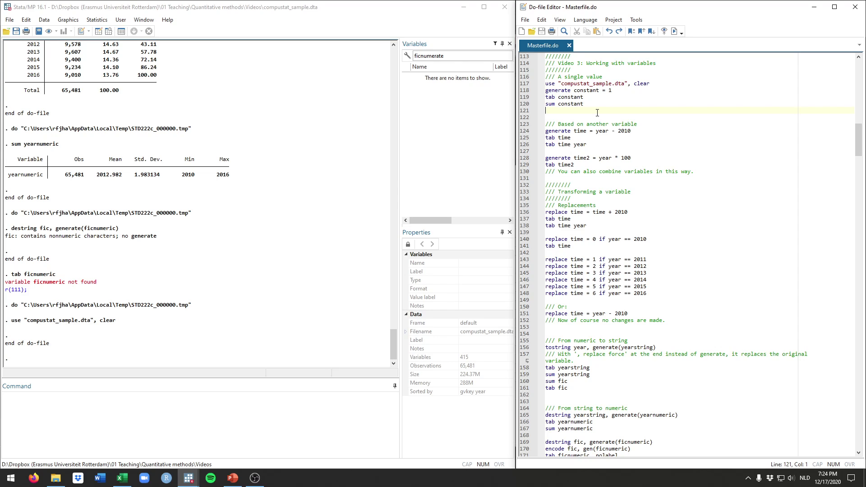
Step: Contrast the generate command on line 118 with replace on line 143
double_click(560, 89)
double_click(557, 259)
double_click(559, 91)
double_click(557, 259)
left_click(605, 110)
Step: Select the generate constant = 1 line, noting constant as the new variable
left_click(623, 90)
key("shift+Home")
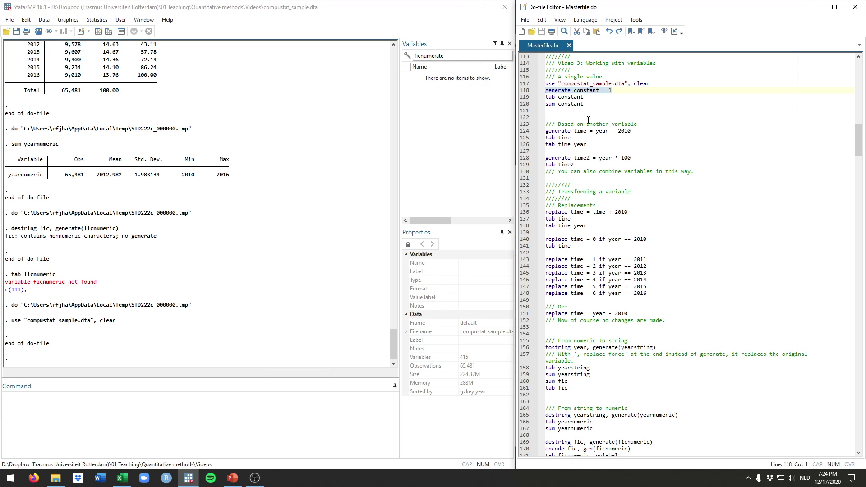
double_click(591, 91)
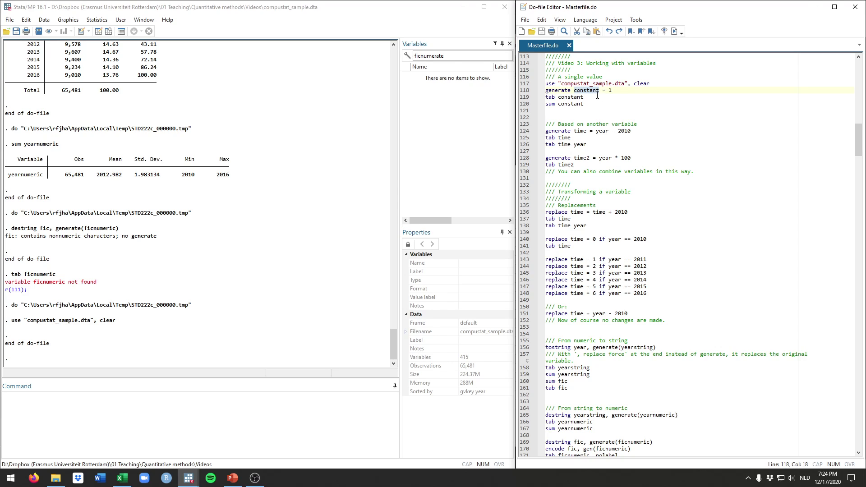
left_click_drag(612, 91, 546, 91)
key("ctrl+d")
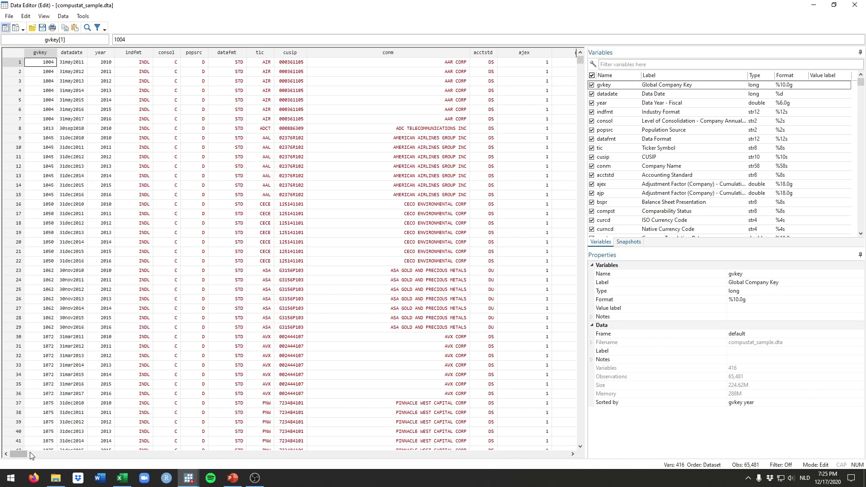
mouse_move(21, 454)
left_mouse_down()
mouse_move(562, 456)
mouse_move(552, 454)
left_mouse_up()
left_click(38, 53)
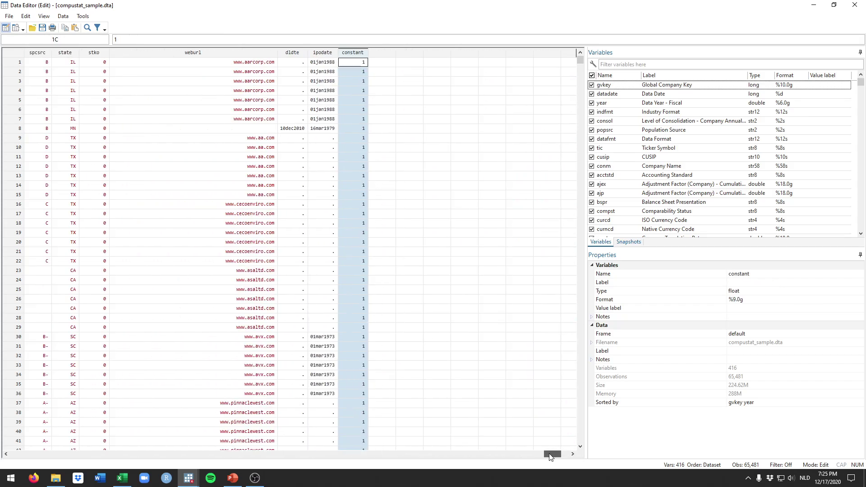
left_click_drag(580, 63, 581, 172)
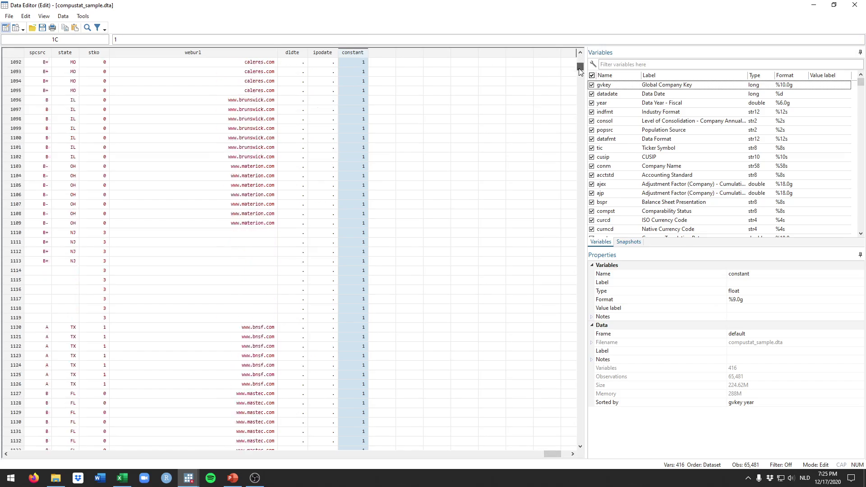
Step: Tabulate constant, showing every observation has value 1
left_click(855, 5)
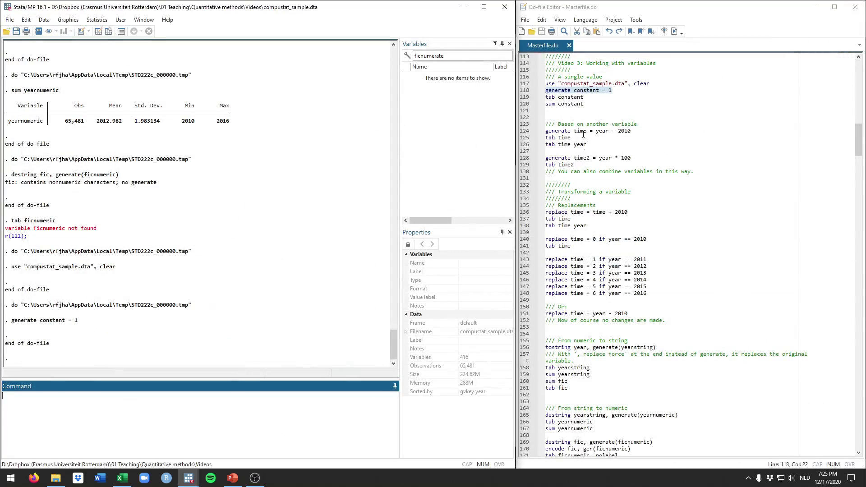
left_click_drag(584, 98, 546, 98)
key("ctrl+d")
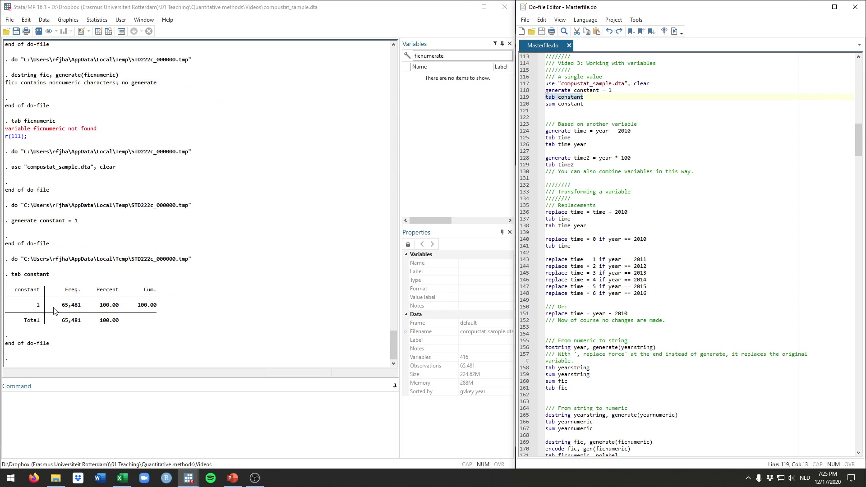
left_click_drag(157, 305, 70, 310)
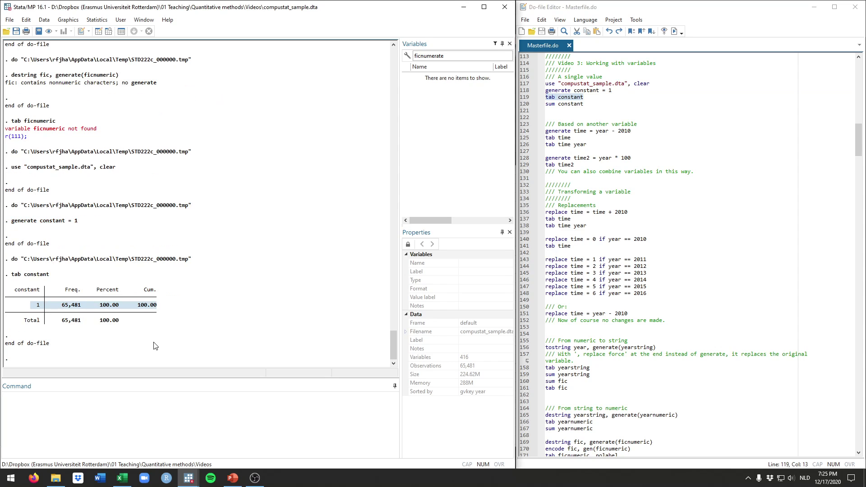
Step: Summarize constant: 65,481 observations, all 1, with zero standard deviation
left_click(588, 103)
left_click_drag(588, 104, 546, 104)
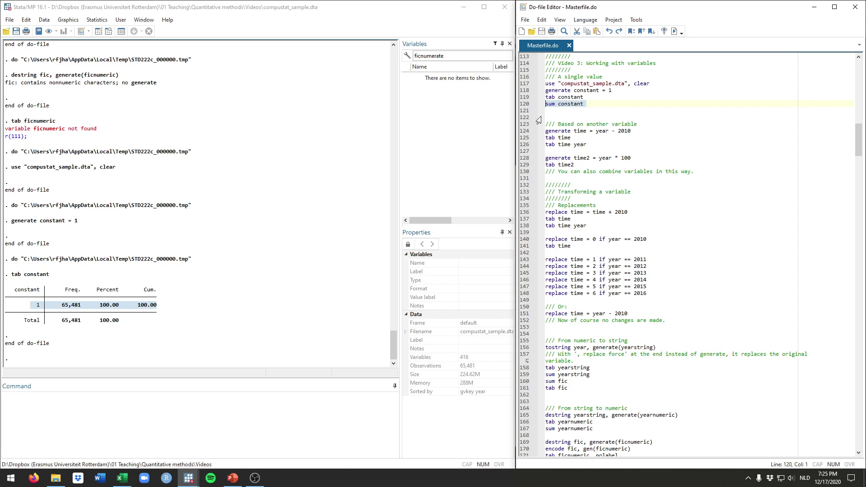
key("ctrl+d")
left_click(66, 327)
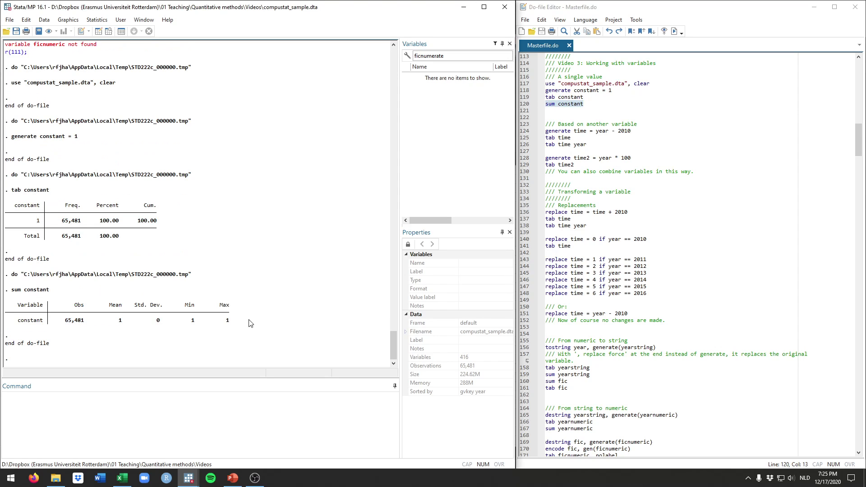
left_click(596, 118)
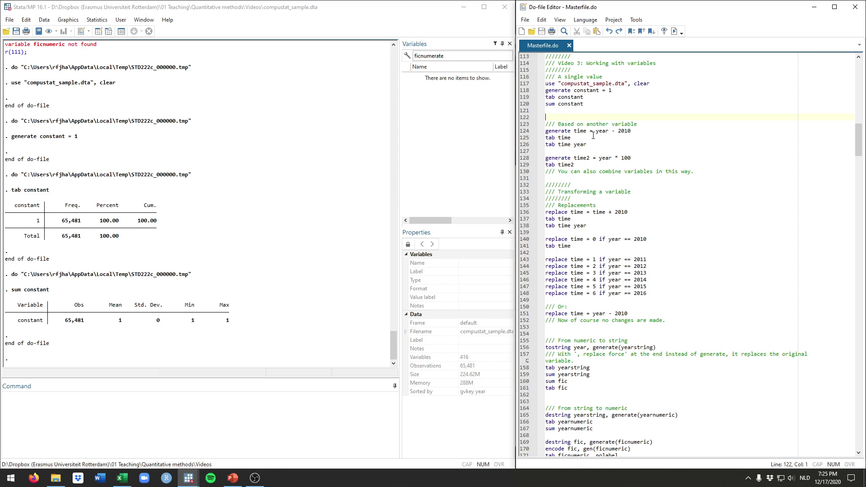
Step: Generate time = year - 2010 and check that its values run 0 to 6
double_click(558, 131)
double_click(579, 131)
left_click(596, 131)
double_click(598, 130)
double_click(624, 131)
left_click(637, 131)
mouse_move(637, 131)
left_mouse_down()
mouse_move(545, 131)
mouse_move(550, 138)
left_mouse_up()
key("ctrl+d")
key("ctrl+d")
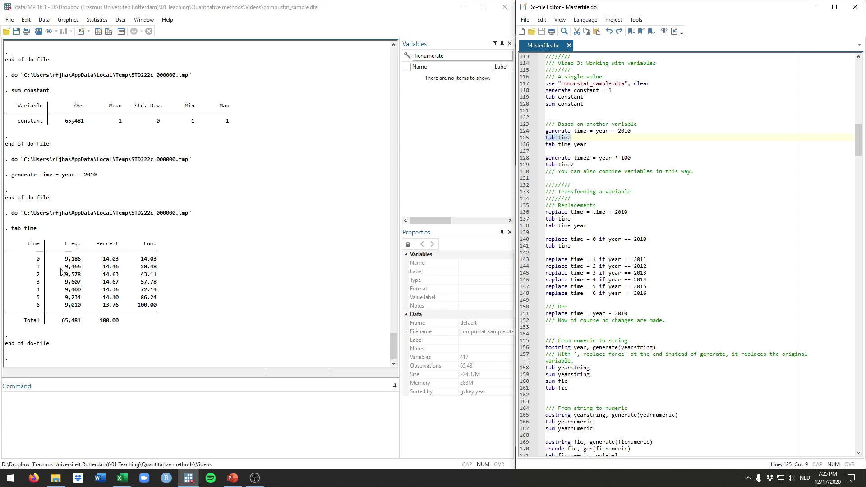
left_click(37, 259)
double_click(38, 305)
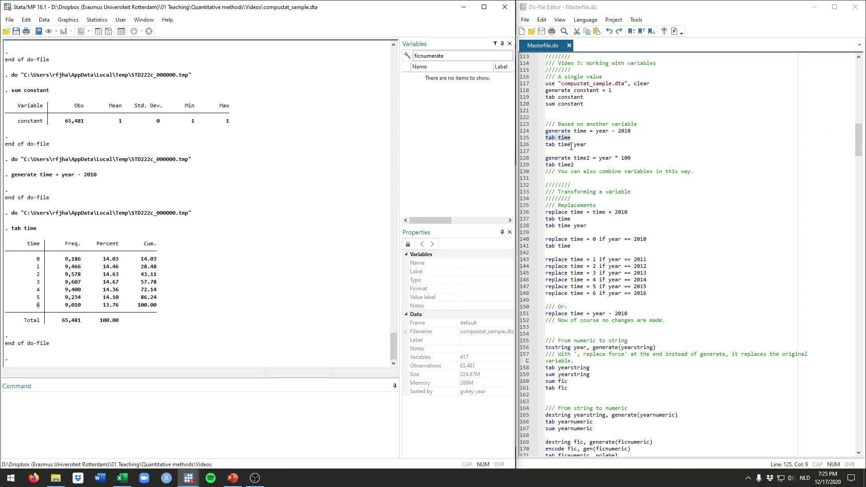
Step: Cross-tabulate time by year, highlighting 9,186 observations at time 0 in 2010
left_click_drag(589, 145, 545, 145)
key("ctrl+d")
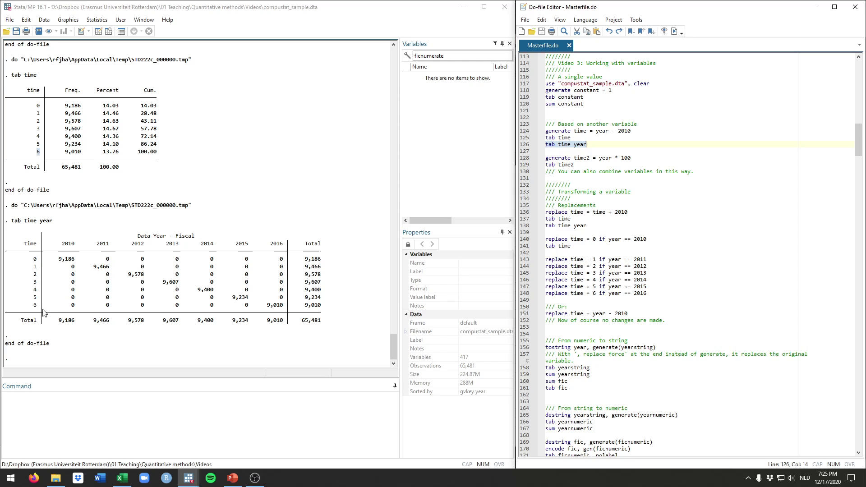
left_click(35, 261)
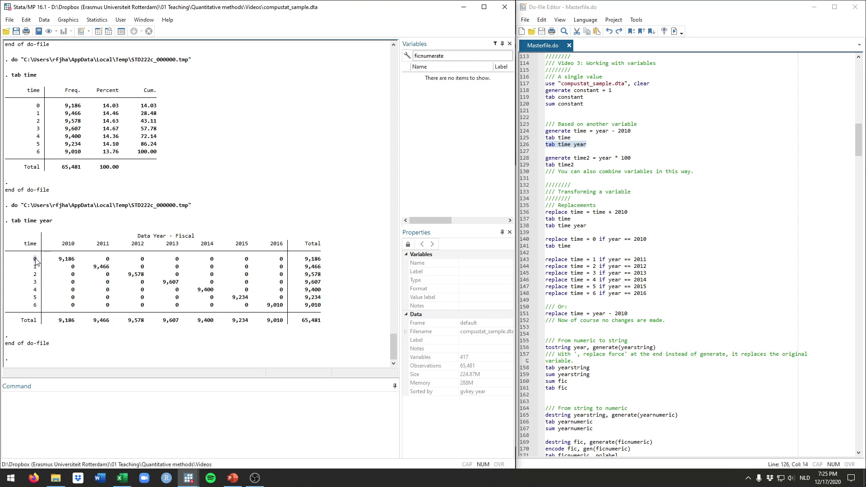
double_click(68, 244)
double_click(67, 260)
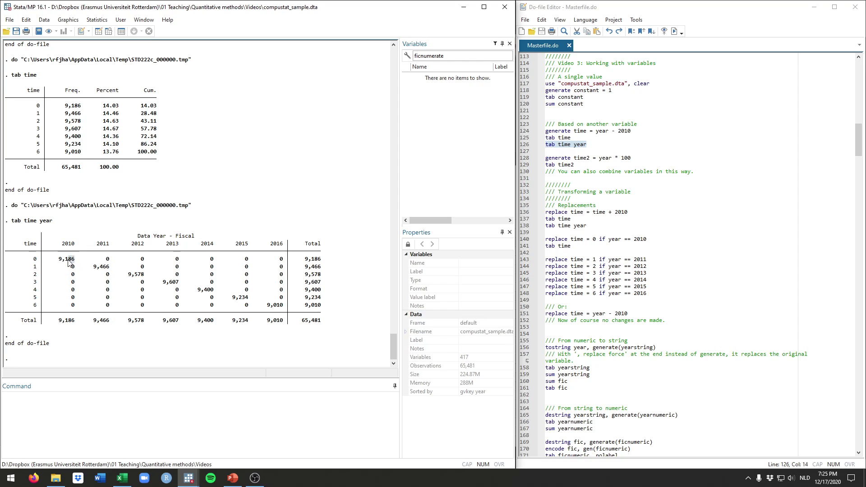
left_click(36, 261)
Step: Show that time 0 maps to 2010 and time 1 to 2011 (9,466 observations)
double_click(35, 261)
double_click(67, 260)
double_click(68, 244)
double_click(67, 260)
double_click(35, 267)
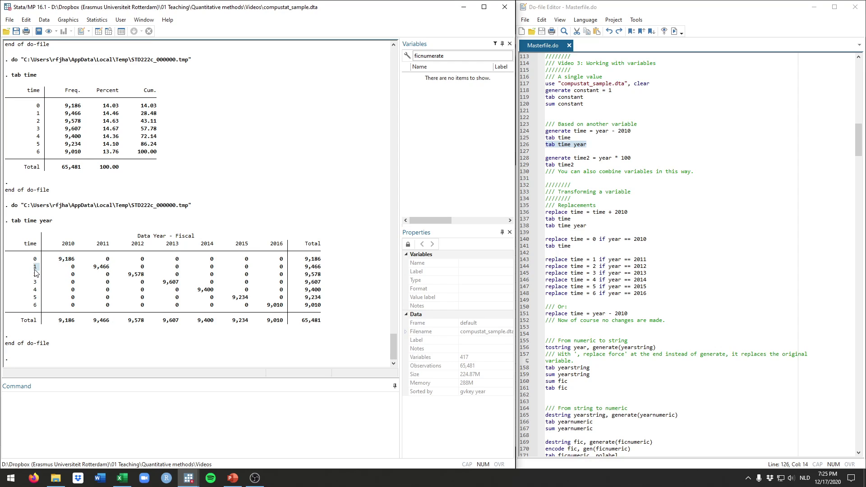
double_click(100, 267)
left_click(607, 164)
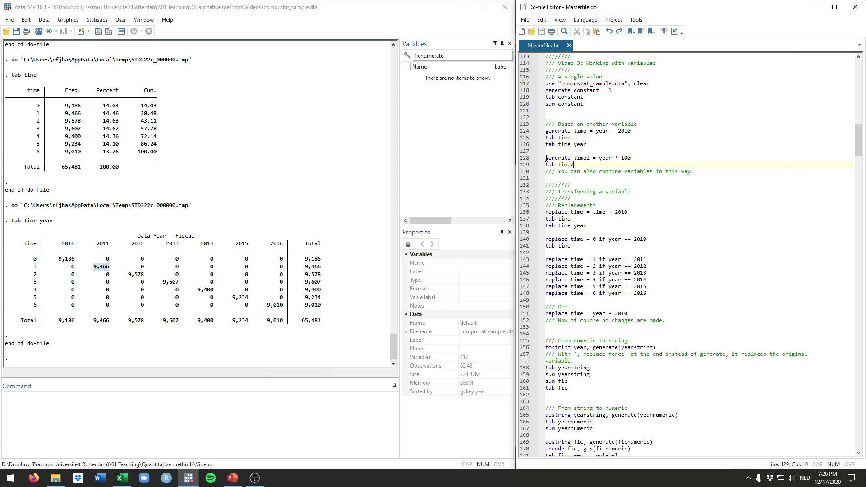
Step: Generate time2 = year * 100 and tabulate it
left_click_drag(545, 158, 631, 157)
key("ctrl+d")
left_click_drag(574, 164, 530, 167)
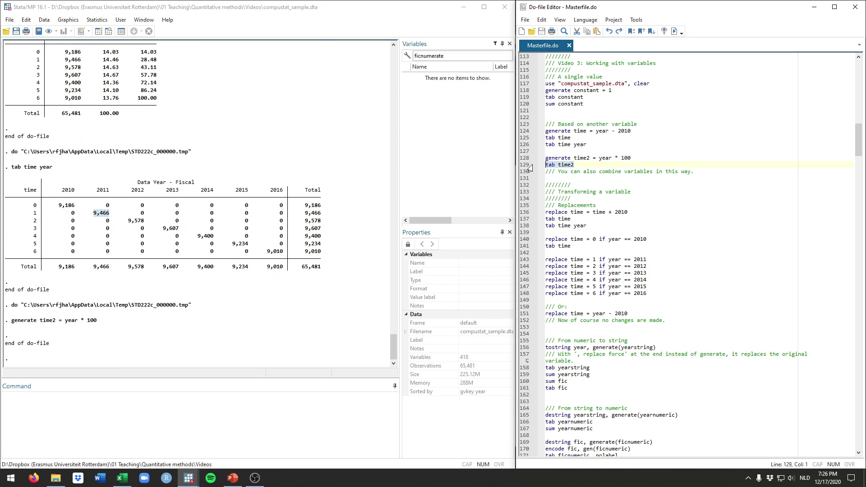
key("ctrl+d")
Step: Review the time2 line, noting the multiplication of year by 100
left_click_drag(631, 158, 548, 158)
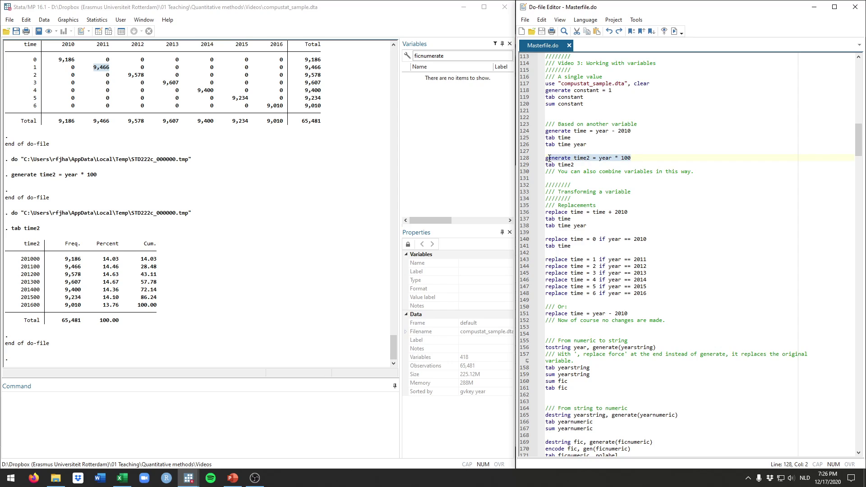
left_click(577, 157)
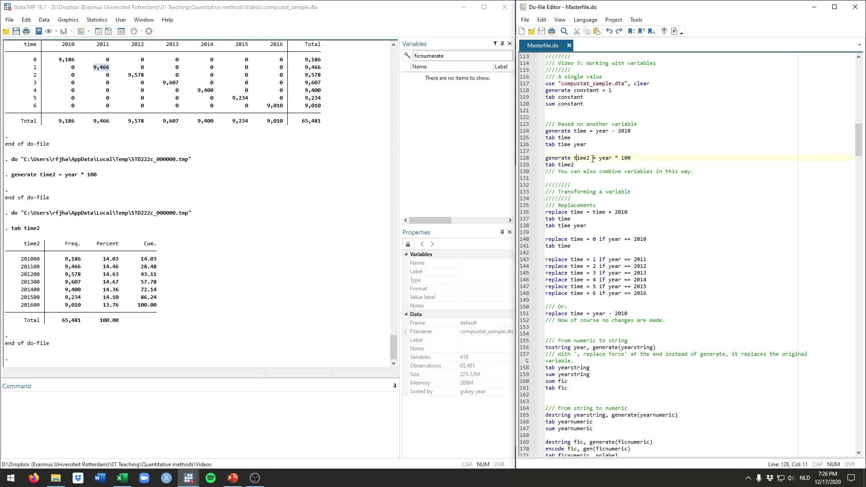
left_click(631, 158)
left_click(623, 178)
left_click(589, 233)
scroll(590, 231, "down", 1)
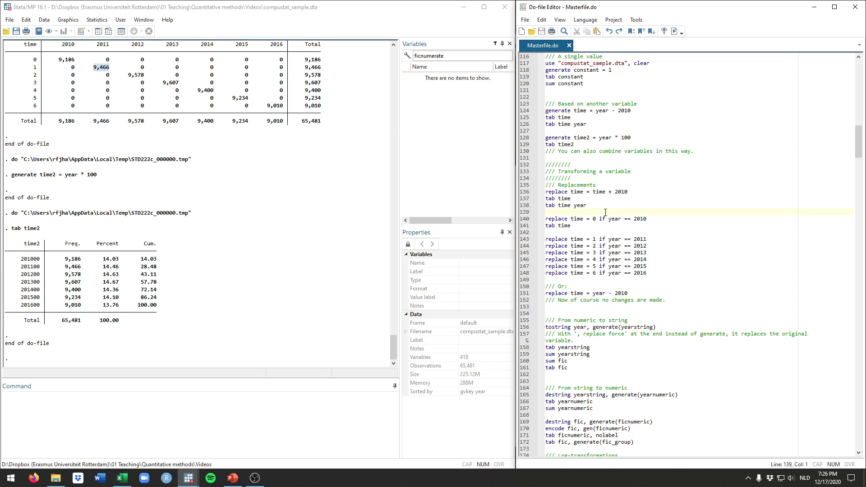
Step: Walk through the parts of replace time = time + 2010
left_click(636, 186)
double_click(578, 193)
left_click(646, 193)
double_click(557, 193)
left_click(568, 192)
double_click(577, 193)
double_click(599, 192)
double_click(621, 193)
left_click(636, 192)
Step: Add 2010 to time and confirm its tabulation now runs 2010 to 2016
mouse_move(636, 192)
left_mouse_down()
mouse_move(546, 192)
mouse_move(535, 203)
left_mouse_up()
key("ctrl+d")
key("ctrl+d")
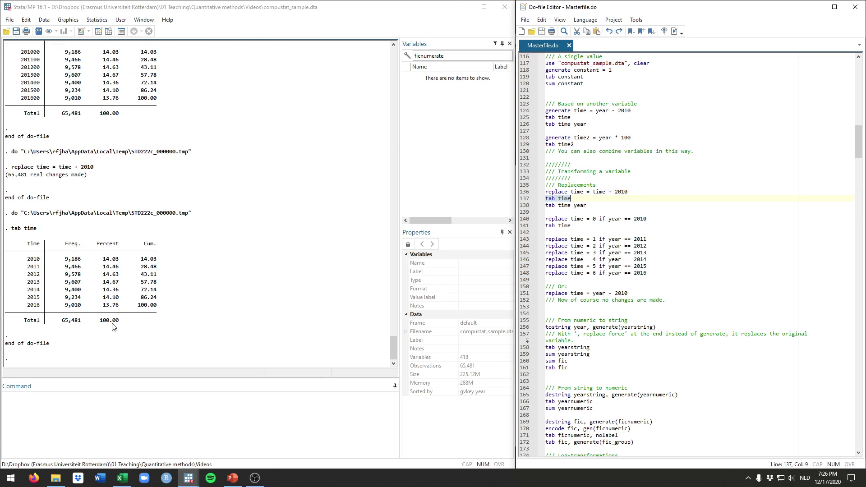
double_click(33, 259)
double_click(33, 305)
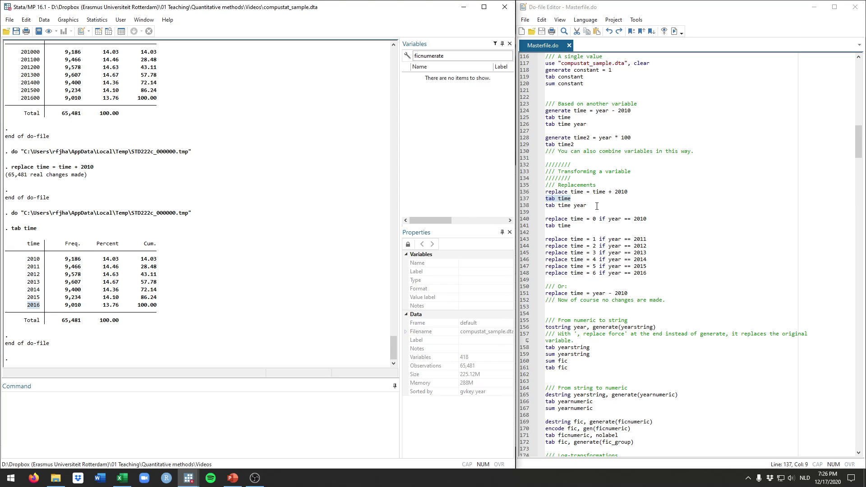
Step: Cross-tabulate time by year, showing time 2010 matches year 2010 (9,186)
left_click_drag(588, 206, 540, 211)
key("ctrl+d")
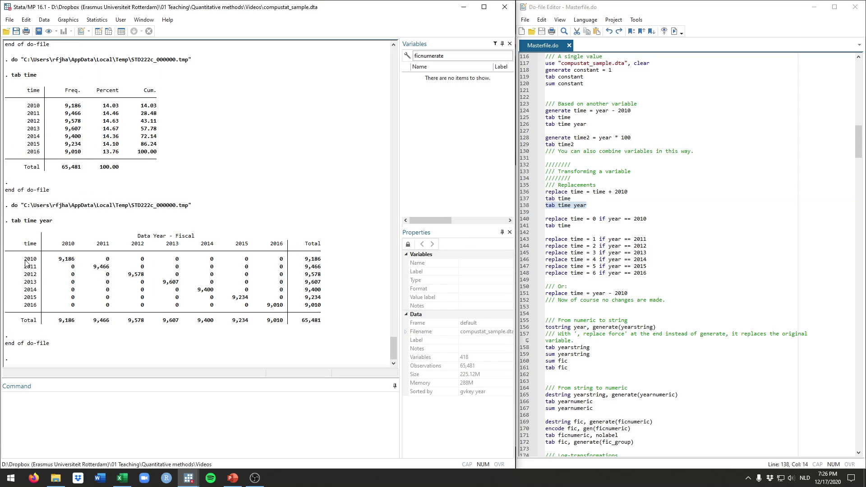
double_click(30, 259)
double_click(30, 244)
double_click(66, 259)
double_click(68, 244)
left_click(564, 206)
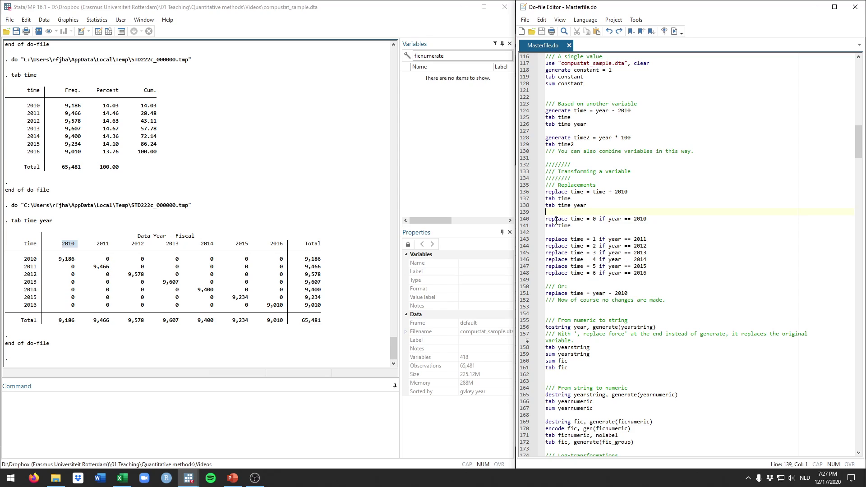
Step: Explain replace time = 0 and its if year == 2010 condition
left_click(584, 227)
left_click_drag(547, 219, 599, 221)
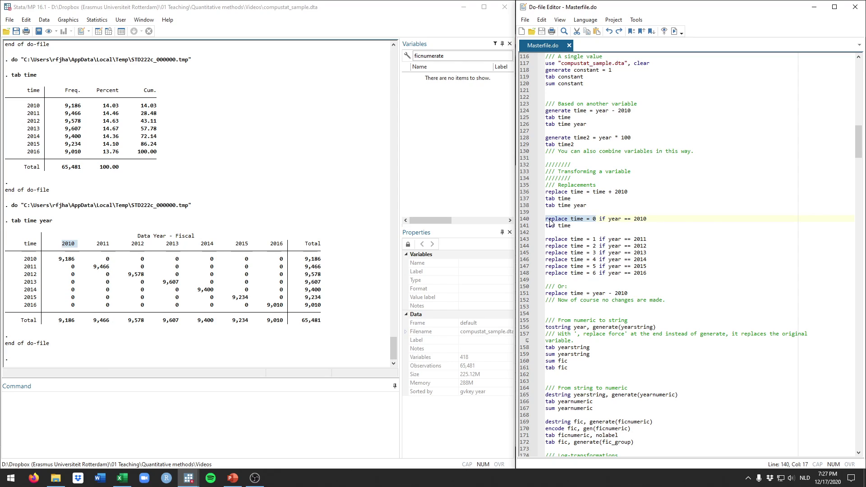
double_click(603, 219)
double_click(614, 218)
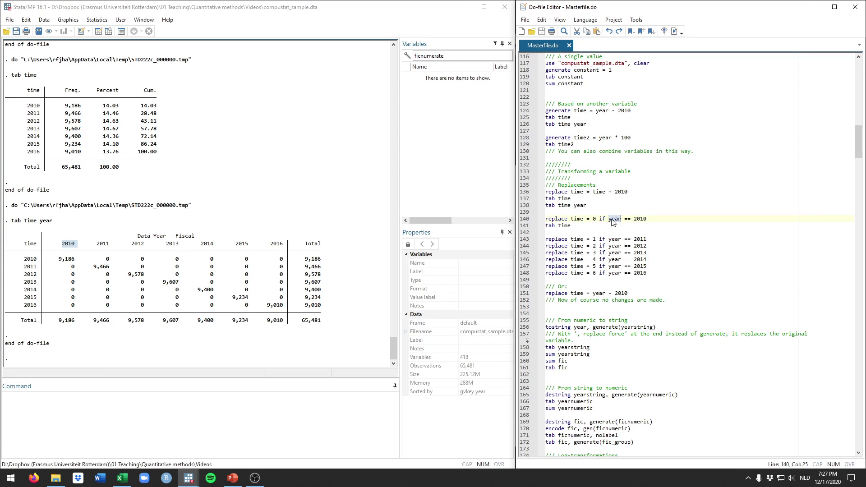
double_click(628, 218)
double_click(645, 219)
Step: Set time to 0 for 2010, leaving 2011–2016 unchanged in the tabulation
left_click_drag(648, 219, 546, 225)
key("ctrl+d")
key("ctrl+d")
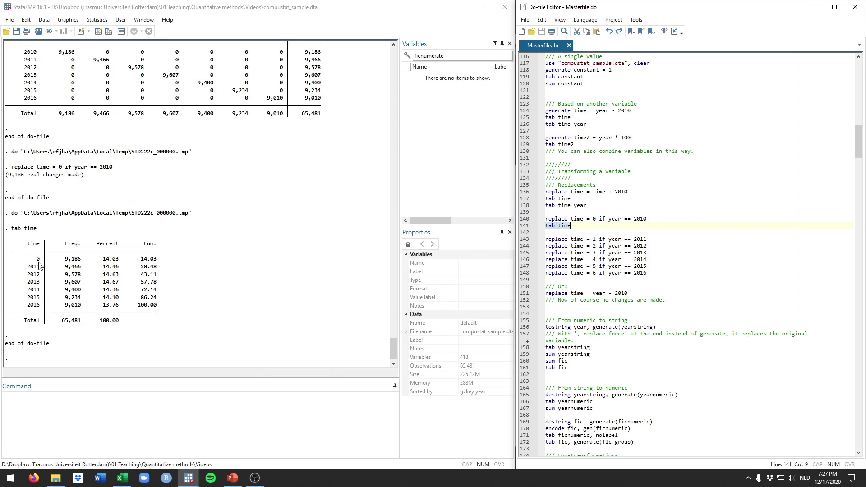
double_click(38, 259)
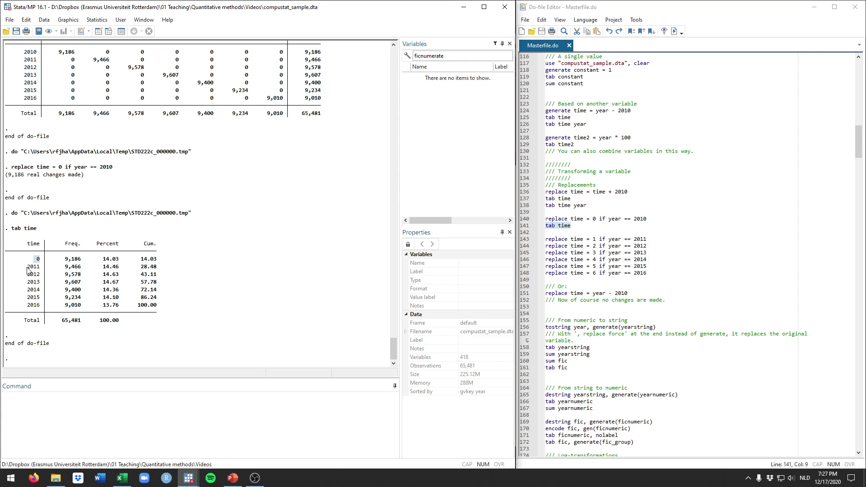
double_click(33, 267)
left_click_drag(33, 266, 40, 308)
left_click(189, 278)
Step: Compare the six year-by-year replace lines with replace time = year - 2010 on line 151
left_click(647, 273)
left_click_drag(648, 274, 544, 239)
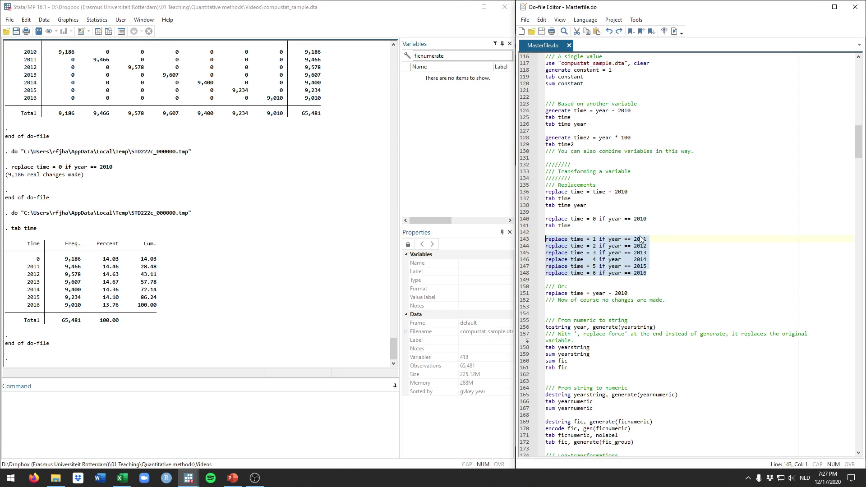
left_click(589, 279)
scroll(590, 279, "down", 1)
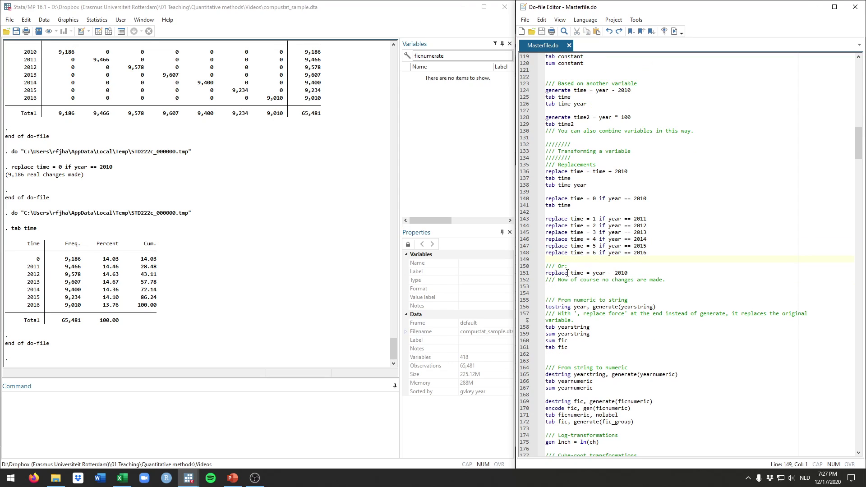
double_click(558, 274)
double_click(600, 274)
left_click(643, 276)
Step: Run replace time = year - 2010, then tab time to confirm values 0–6
left_click_drag(630, 273, 548, 274)
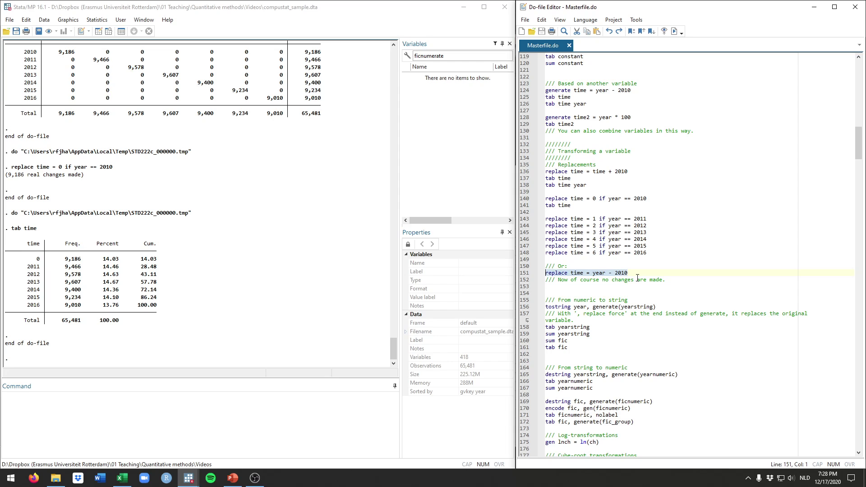
key("ctrl+d")
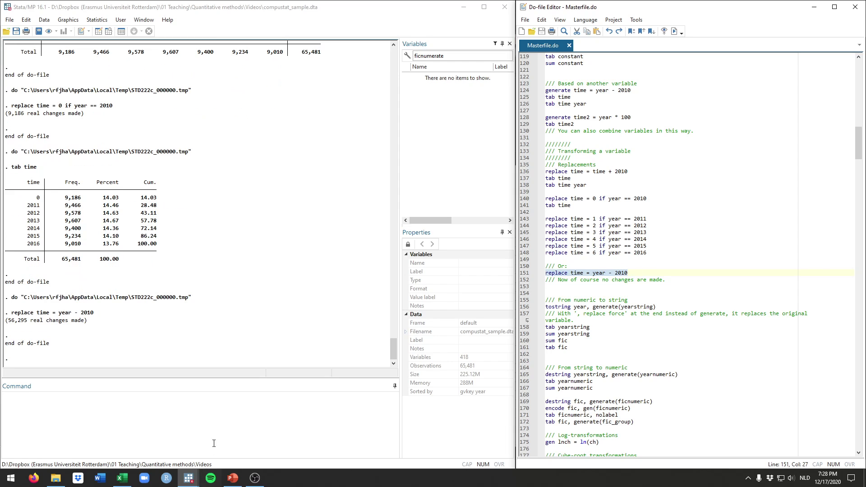
left_click(214, 444)
type("tab time")
key("Return")
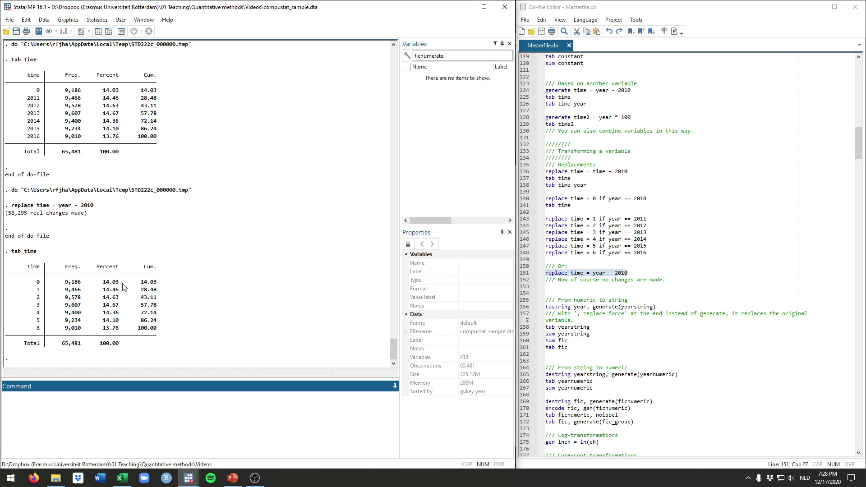
left_click(41, 282)
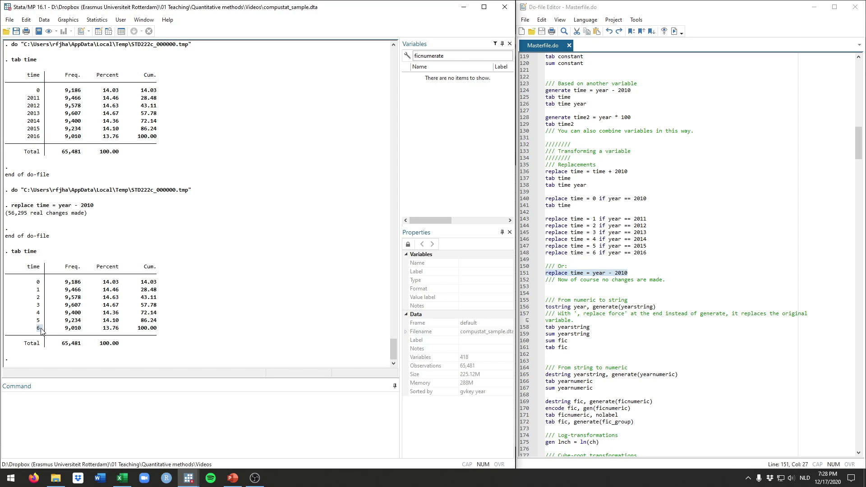
left_click(578, 286)
scroll(577, 287, "down", 4)
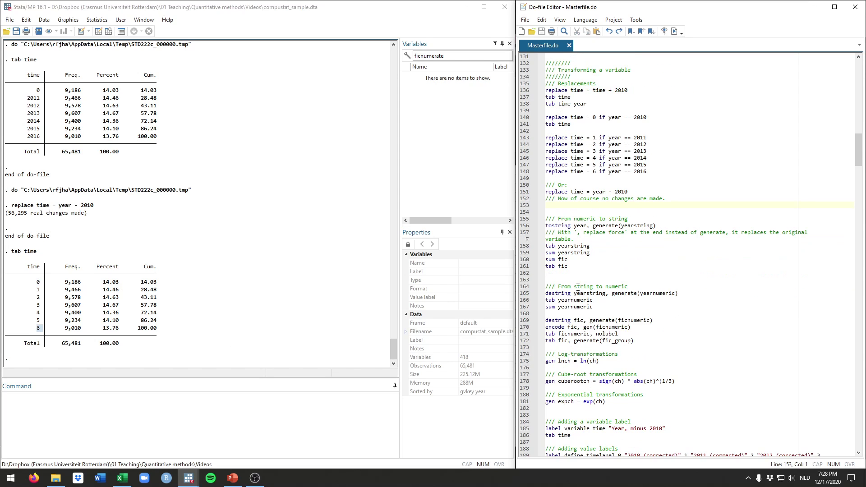
scroll(577, 287, "down", 2)
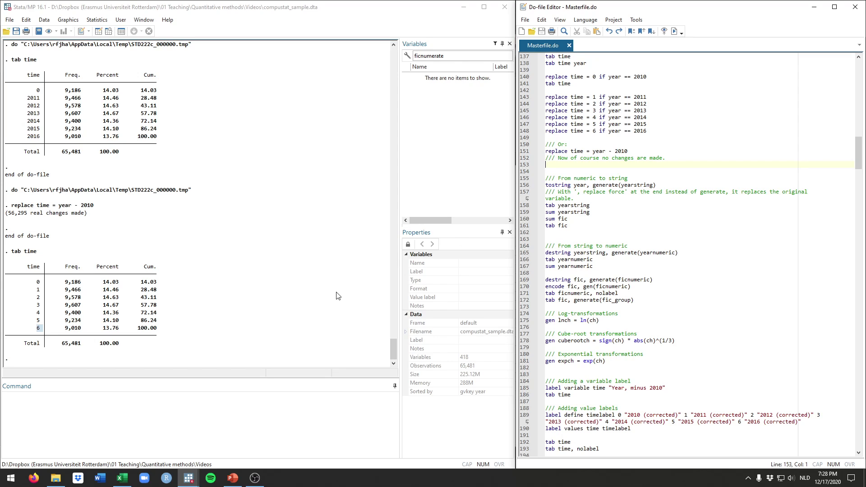
Step: Contrast tostring on line 156 with the destring command further down
left_click(632, 179)
double_click(559, 184)
double_click(558, 253)
double_click(559, 184)
left_click(667, 185)
double_click(574, 179)
left_click(627, 177)
double_click(568, 186)
Step: Explain the generate(yearstring) option and the comment about replace and force
double_click(579, 186)
left_click(594, 185)
left_click_drag(593, 186, 657, 185)
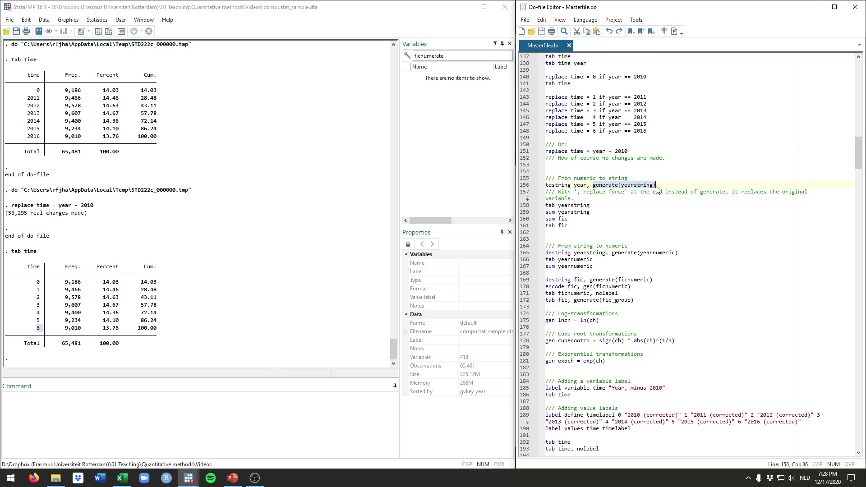
left_click(658, 185)
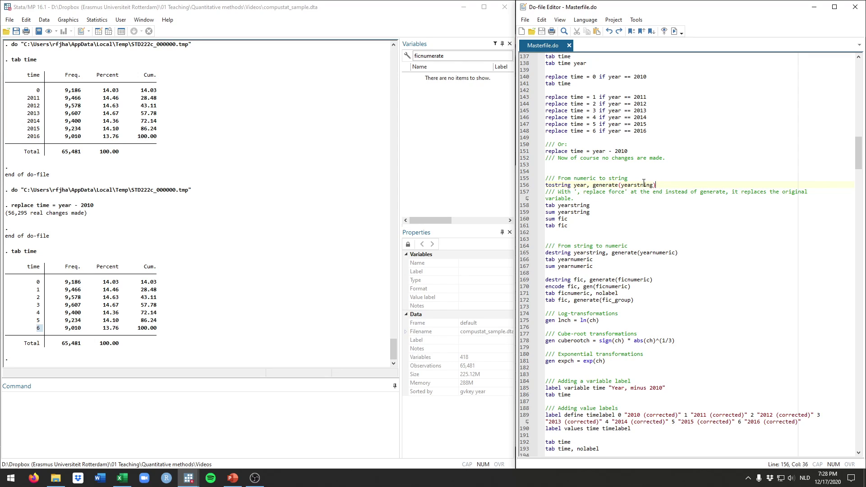
double_click(588, 192)
left_click(585, 198)
Step: Convert year to the string variable yearstring and clear the variable search filter
left_click_drag(658, 184, 546, 185)
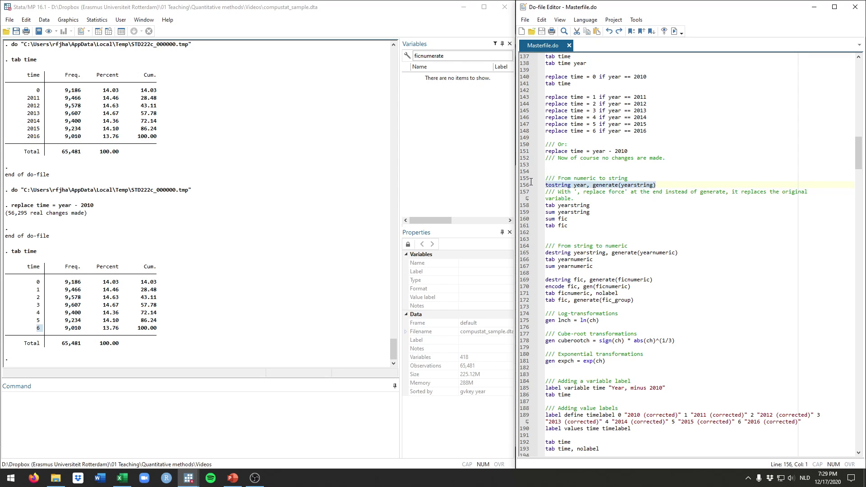
key("ctrl+d")
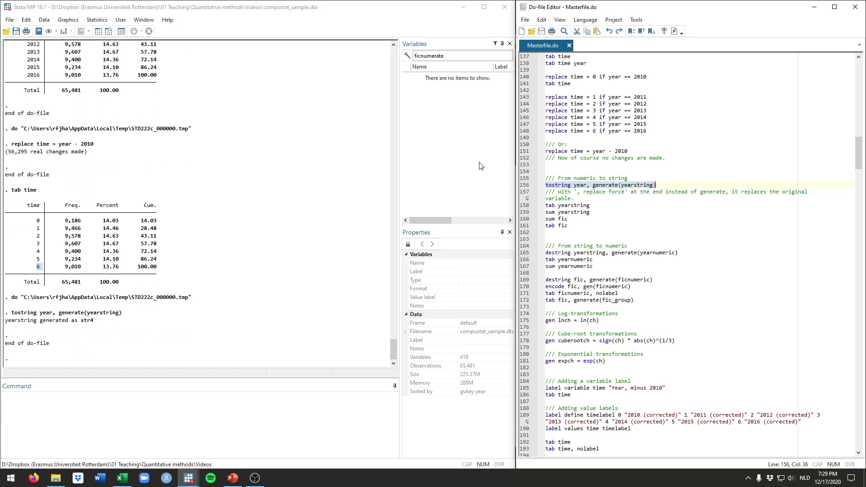
left_click(448, 56)
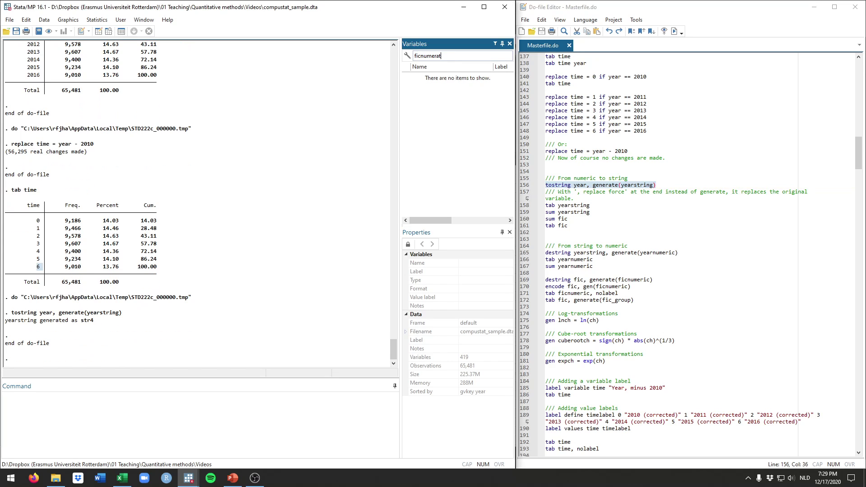
key("ctrl+a")
key("BackSpace")
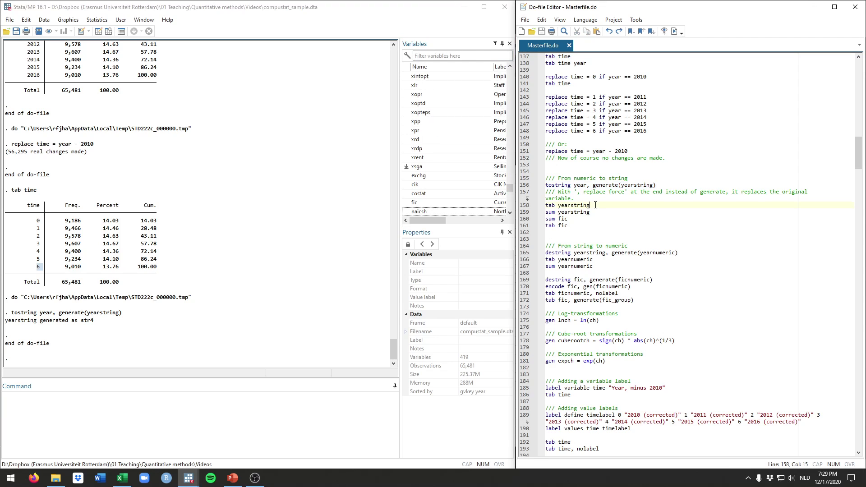
Step: Tabulate and summarize yearstring, whose summary shows zero numeric observations
left_click_drag(591, 205, 546, 205)
key("ctrl+d")
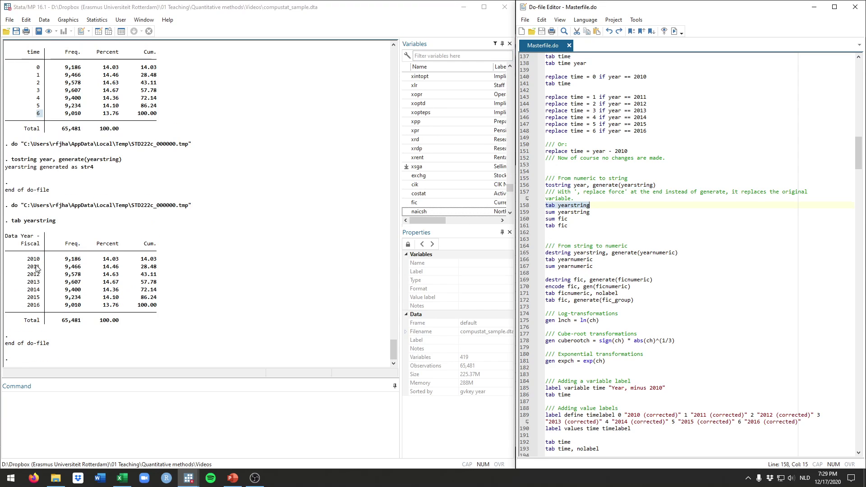
left_click(39, 265)
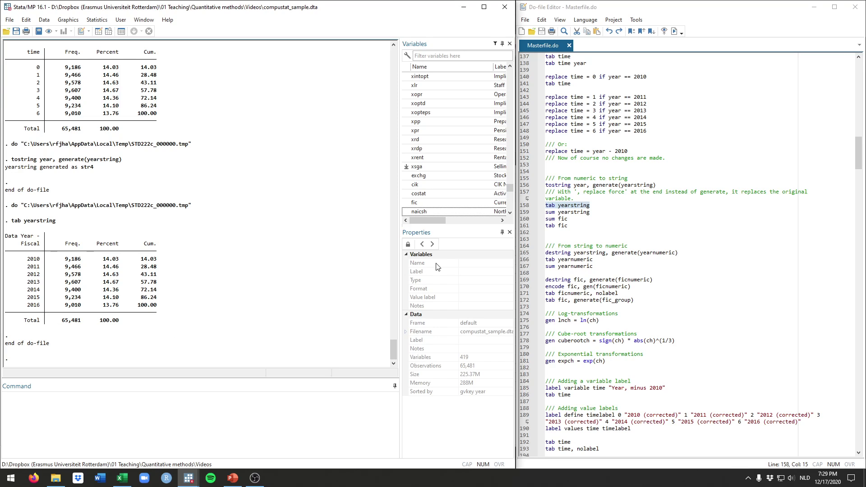
left_click(594, 212)
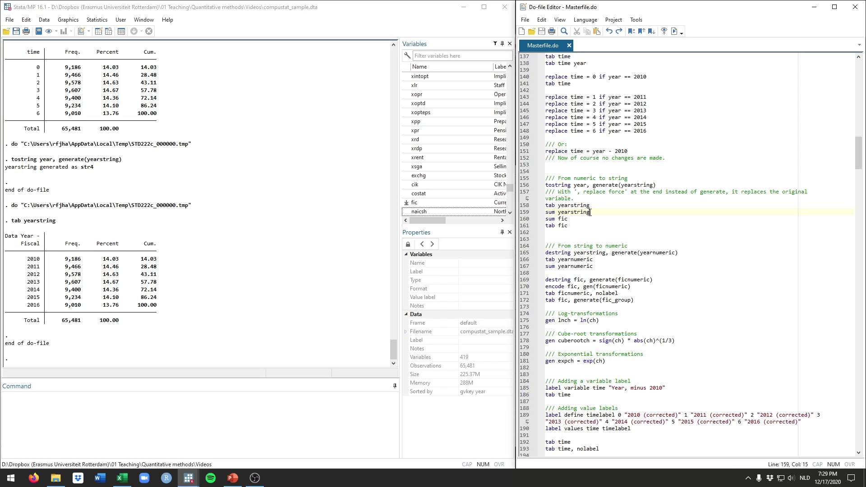
left_click_drag(591, 212, 546, 213)
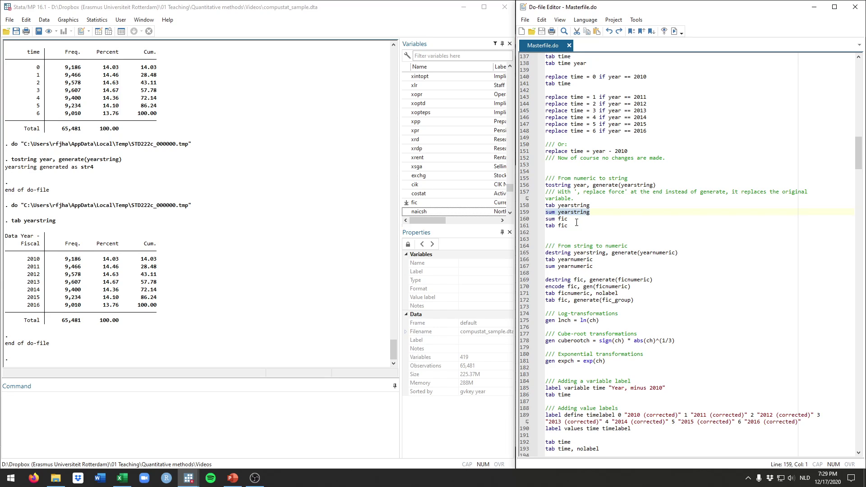
key("ctrl+d")
left_click(84, 323)
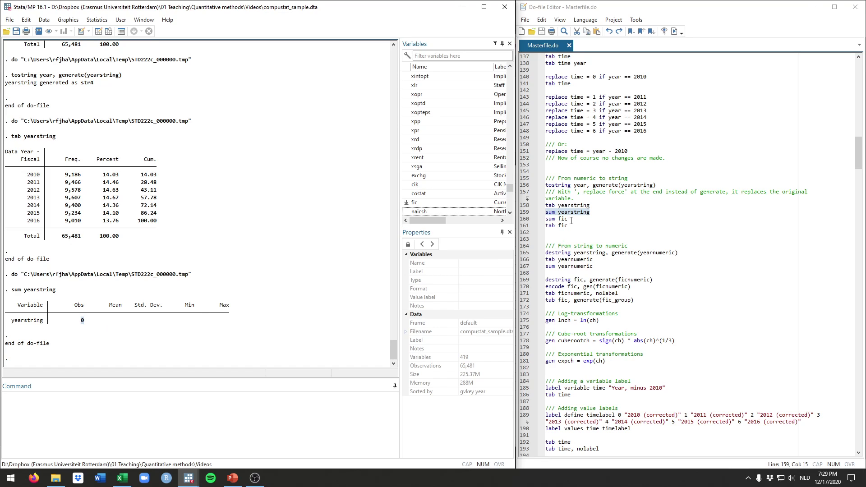
Step: Tabulate fic by country code, noting MEX with 133 observations
left_click_drag(568, 218, 546, 226)
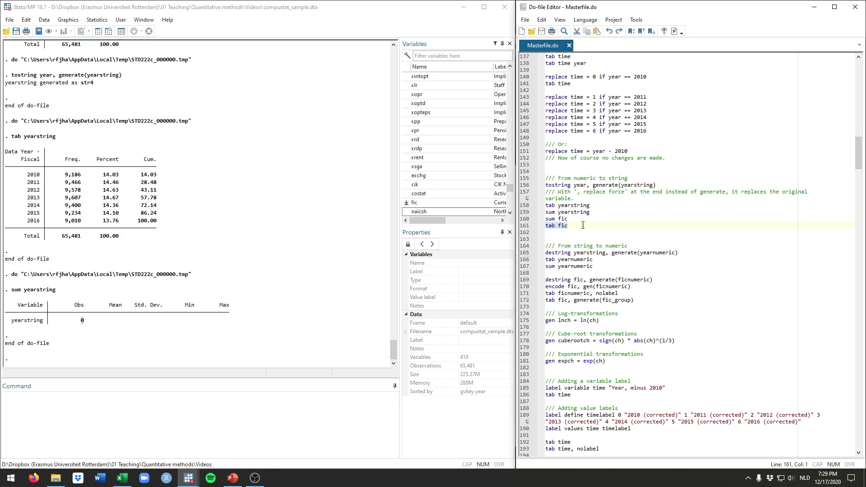
key("ctrl+d")
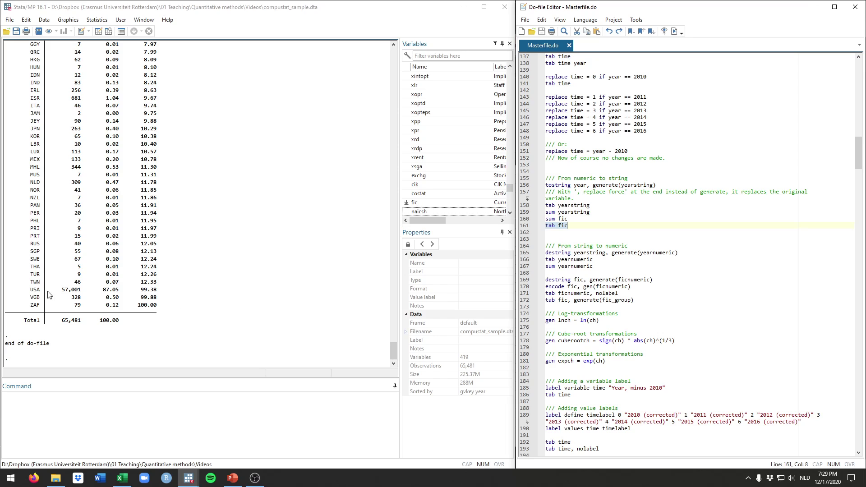
scroll(49, 236, "up", 5)
scroll(45, 196, "up", 5)
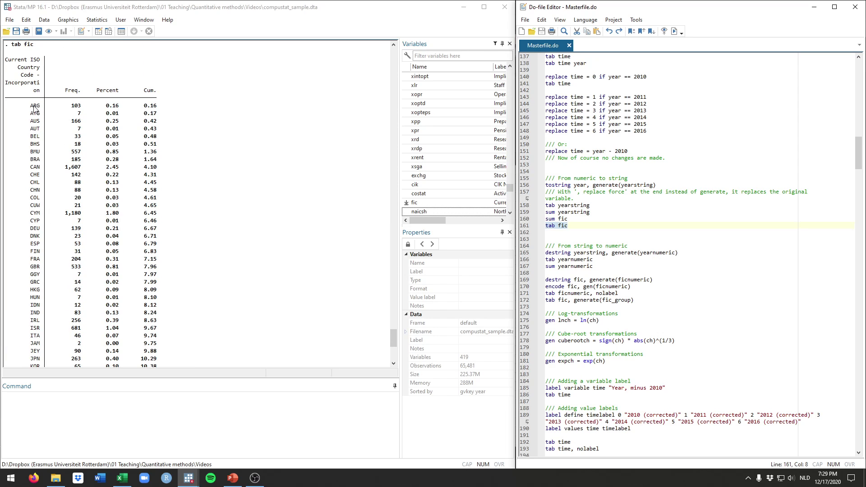
scroll(34, 161, "down", 3)
scroll(41, 190, "down", 3)
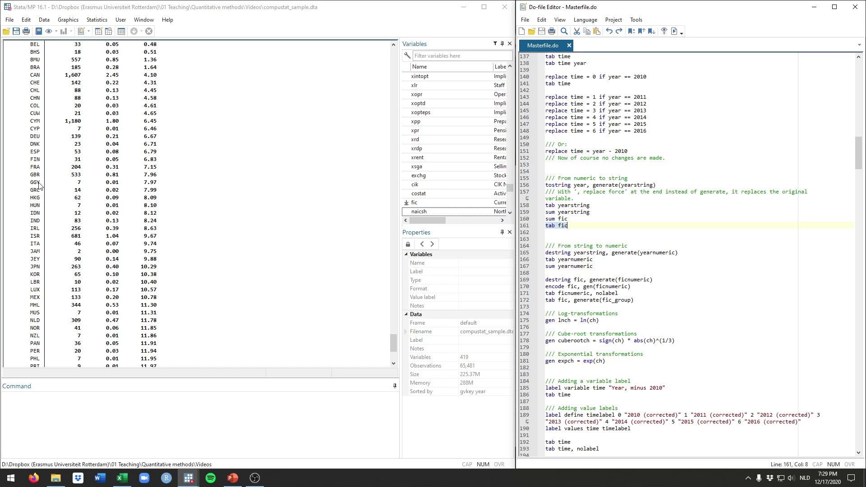
scroll(37, 204, "down", 4)
double_click(36, 252)
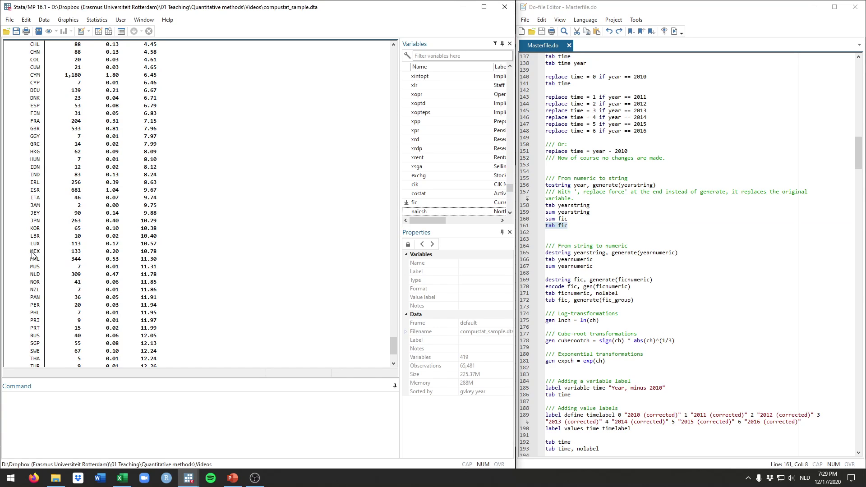
double_click(76, 251)
Step: Summarize fic, which reports zero observations
left_click(576, 221)
triple_click(556, 219)
key("ctrl+d")
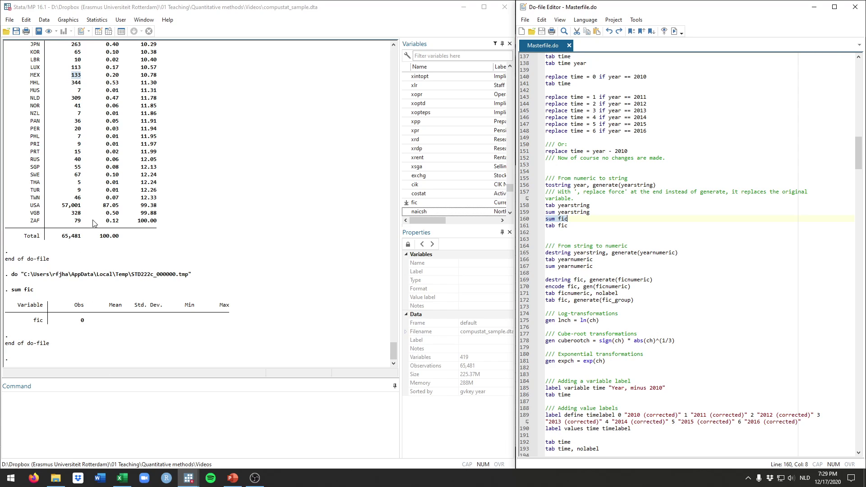
left_click(576, 238)
scroll(577, 238, "down", 2)
Step: Run 'destring yearstring, generate(yearnumeric)' to create the numeric yearnumeric
left_click(699, 212)
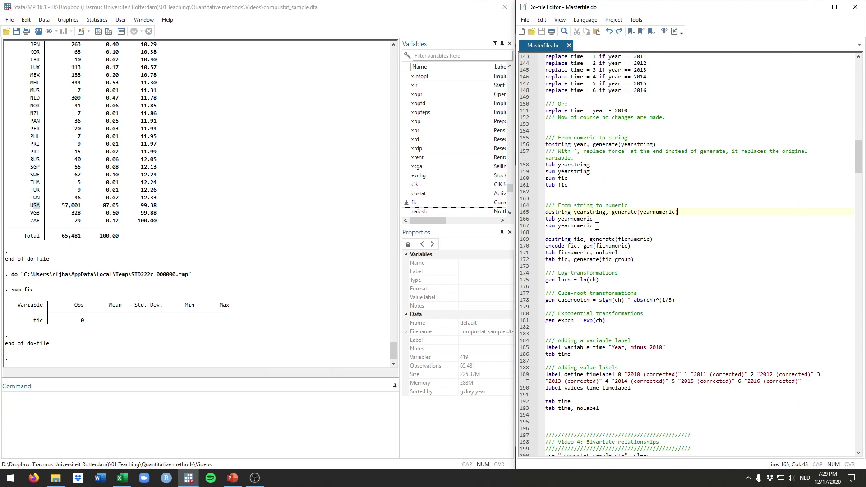
double_click(574, 205)
double_click(558, 212)
left_click_drag(679, 212, 545, 212)
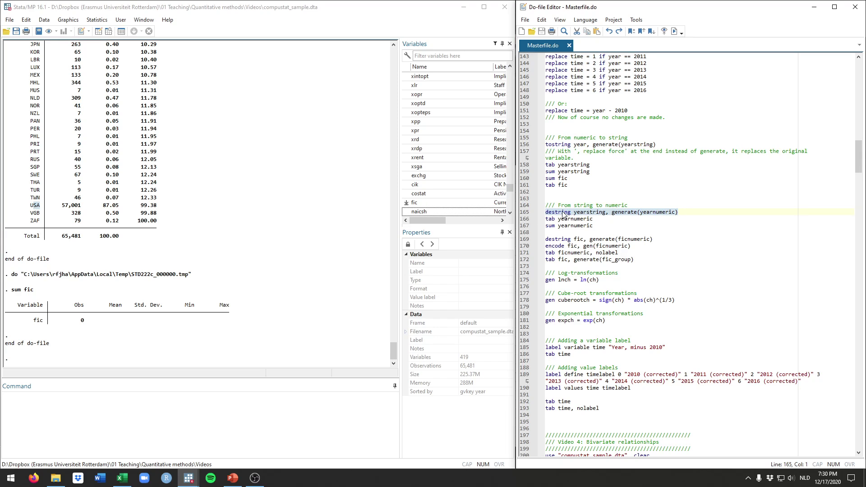
left_click(575, 213)
double_click(589, 212)
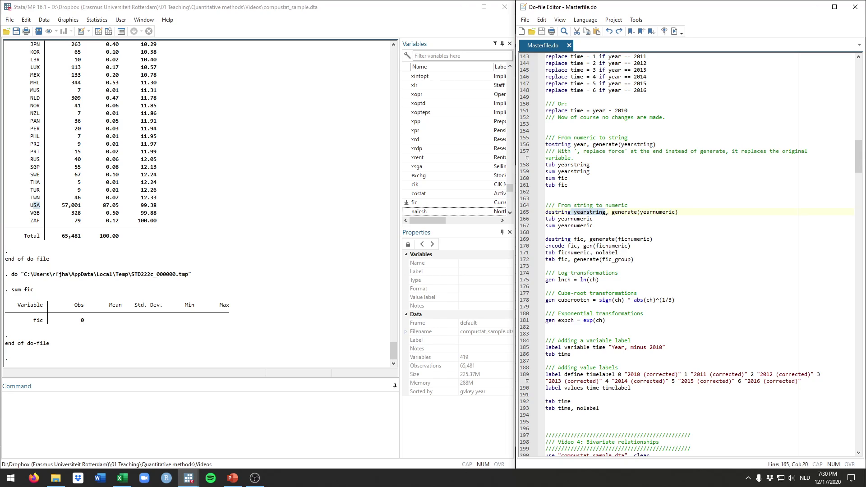
double_click(627, 213)
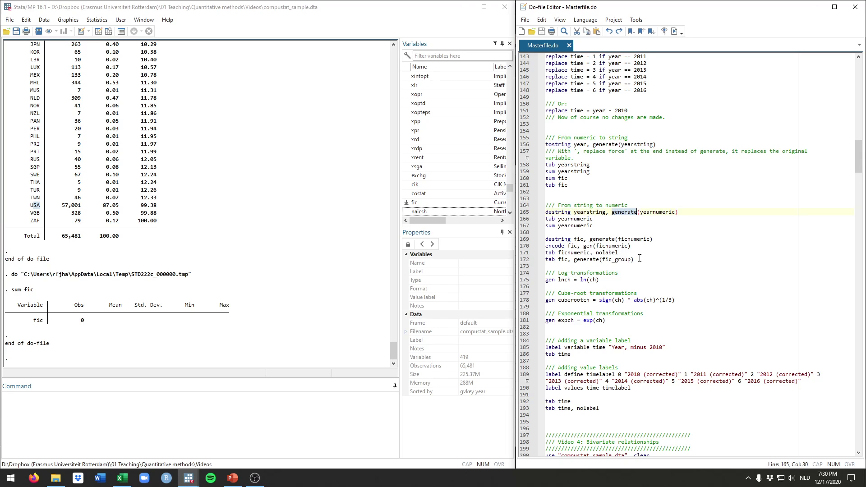
double_click(656, 212)
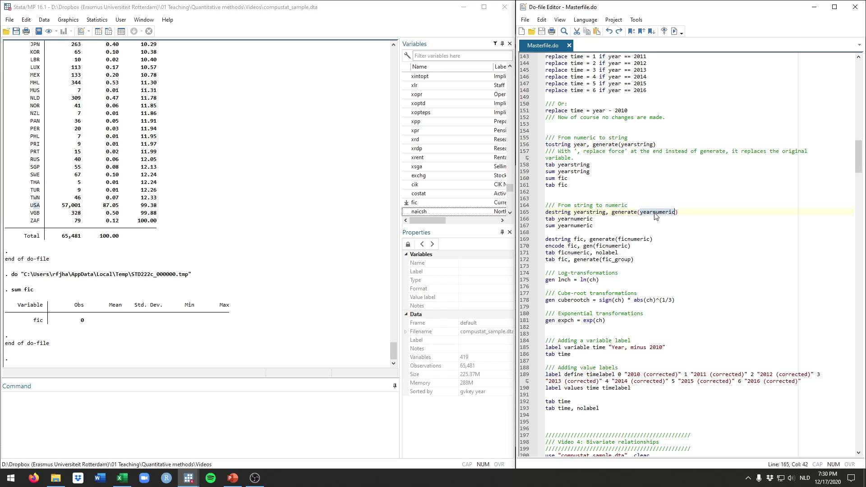
left_click_drag(678, 212, 545, 212)
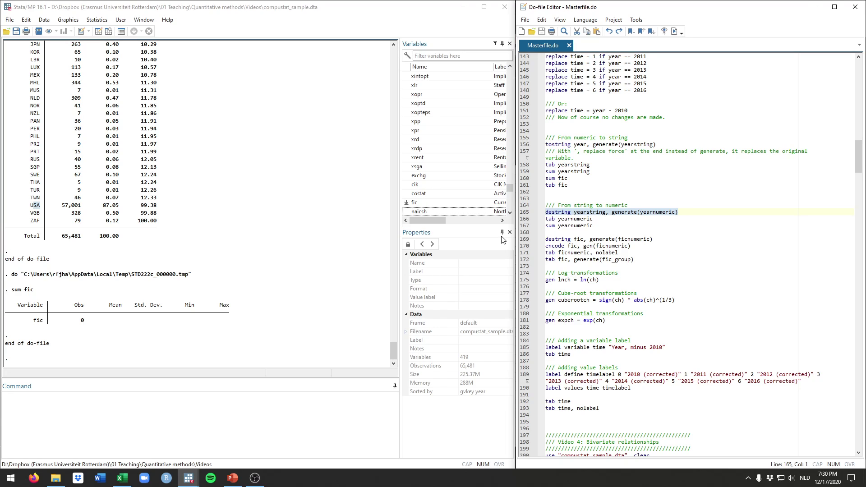
key("ctrl+d")
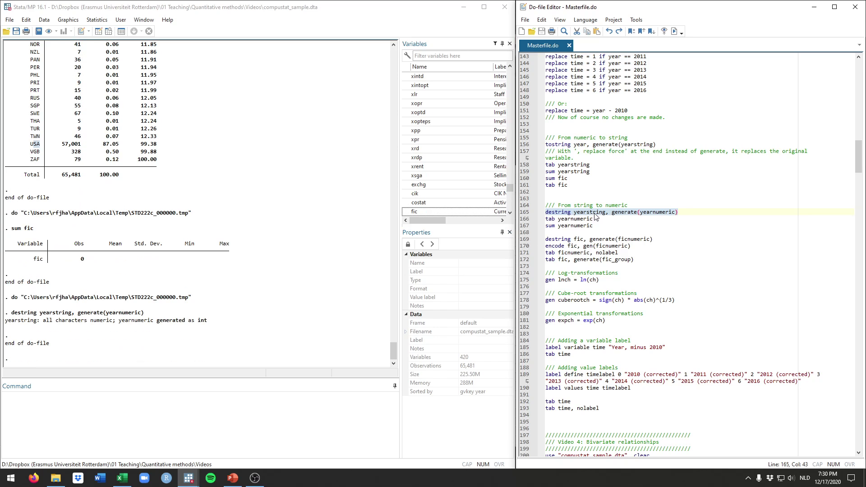
Step: Tabulate and summarize yearnumeric: years 2010–2016, 65,481 observations, mean 2012.982
left_click_drag(593, 219, 538, 222)
key("ctrl+d")
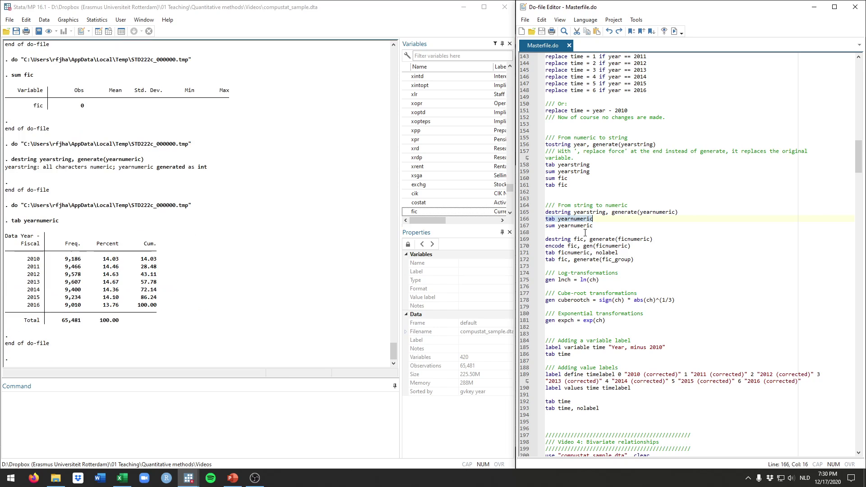
left_click_drag(33, 259, 34, 274)
left_click(34, 274)
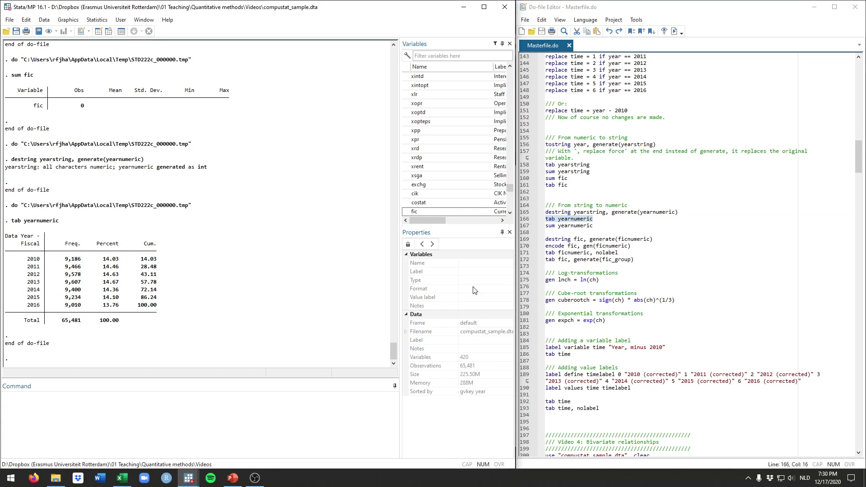
left_click_drag(593, 226, 542, 226)
key("ctrl+d")
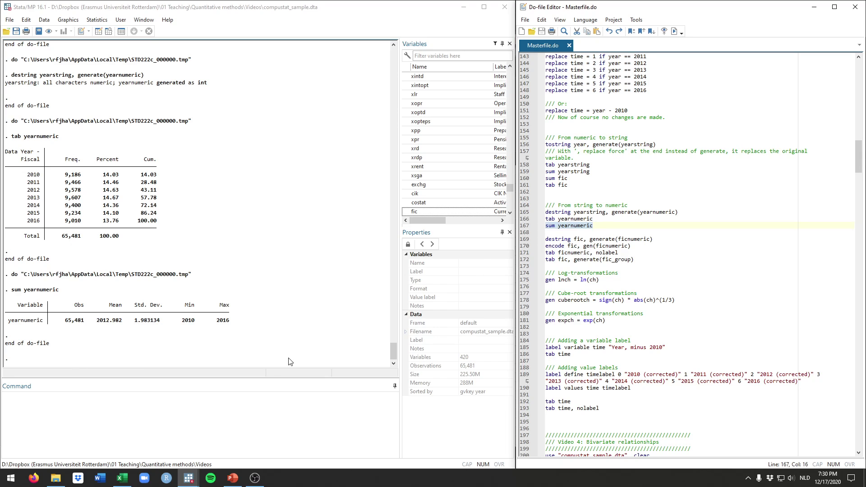
left_click(598, 235)
Step: Run 'destring fic, generate(ficnumeric)' and get the nonnumeric-characters error
left_click_drag(653, 239, 546, 239)
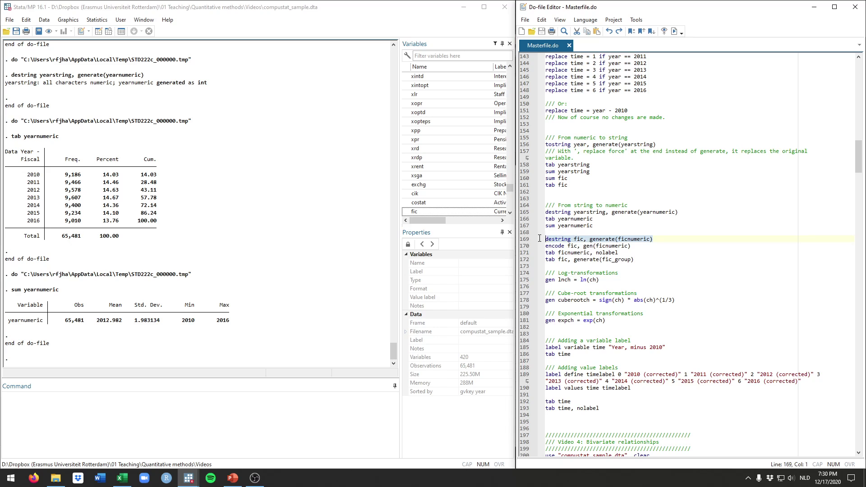
key("ctrl+d")
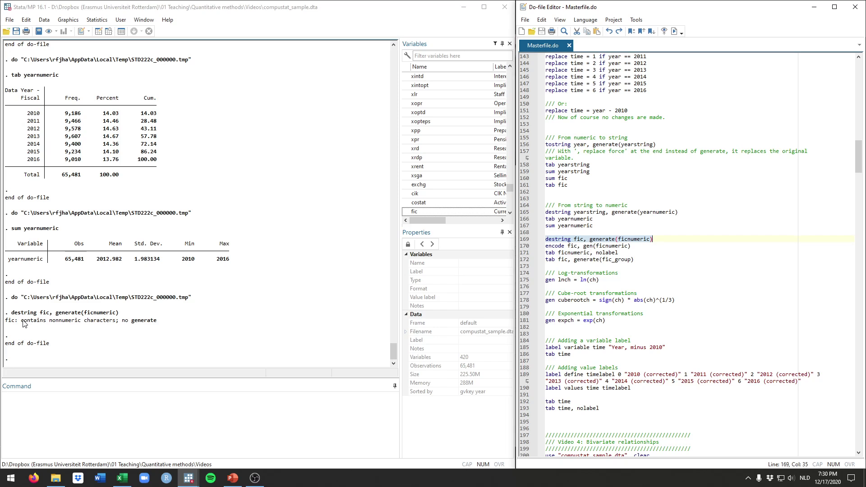
left_click_drag(22, 320, 163, 325)
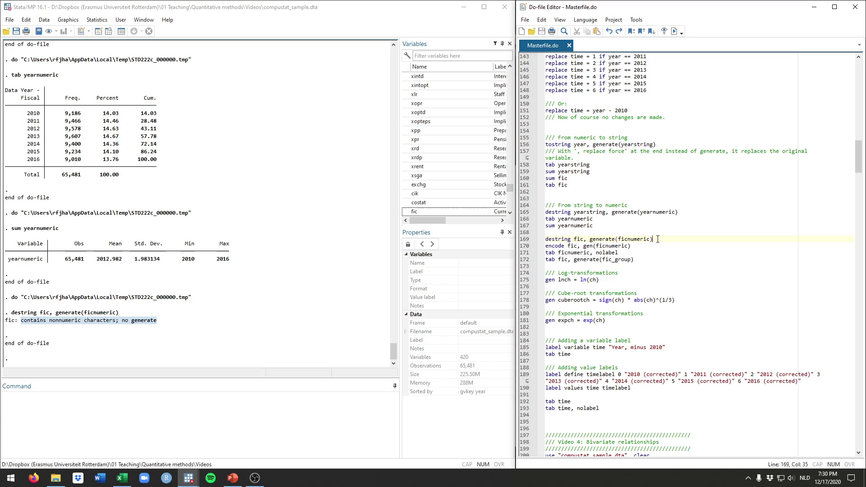
key("ctrl+d")
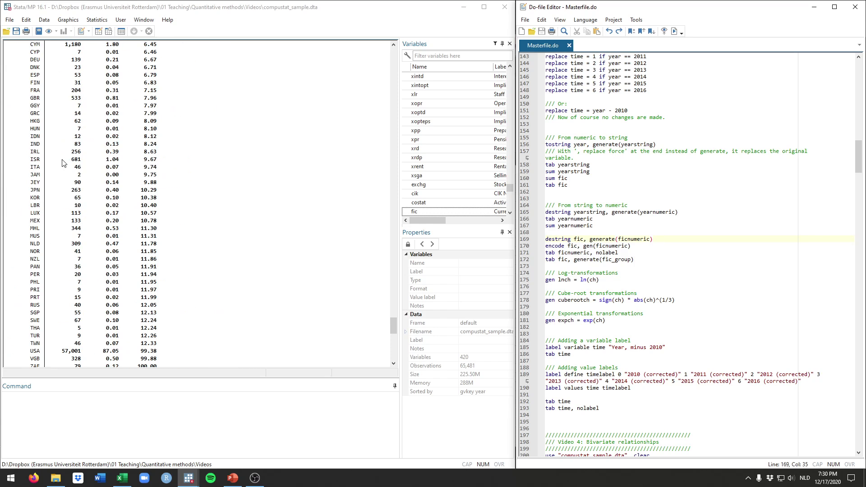
scroll(122, 190, "down", 10)
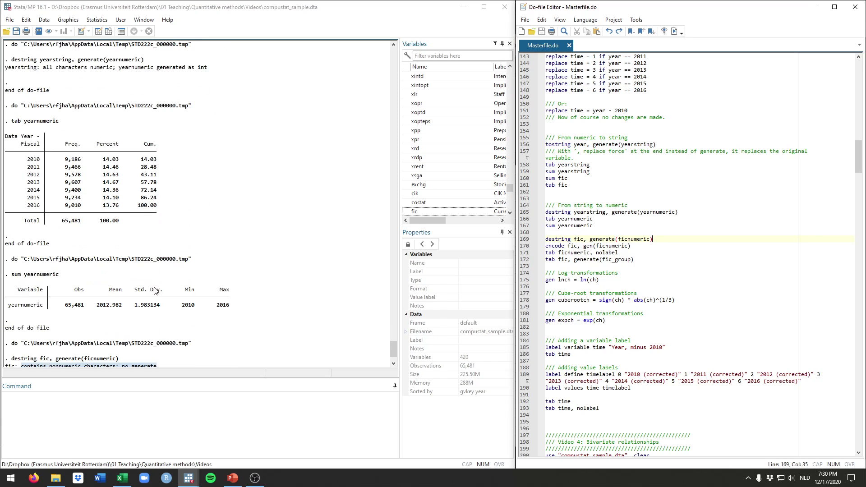
scroll(156, 291, "down", 3)
scroll(639, 246, "down", 2)
Step: Encode fic into the labeled numeric variable ficnumeric
double_click(559, 206)
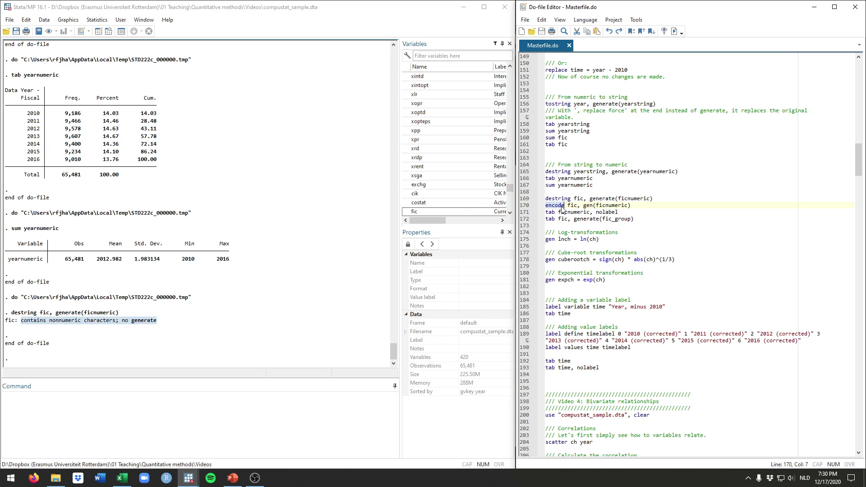
double_click(572, 206)
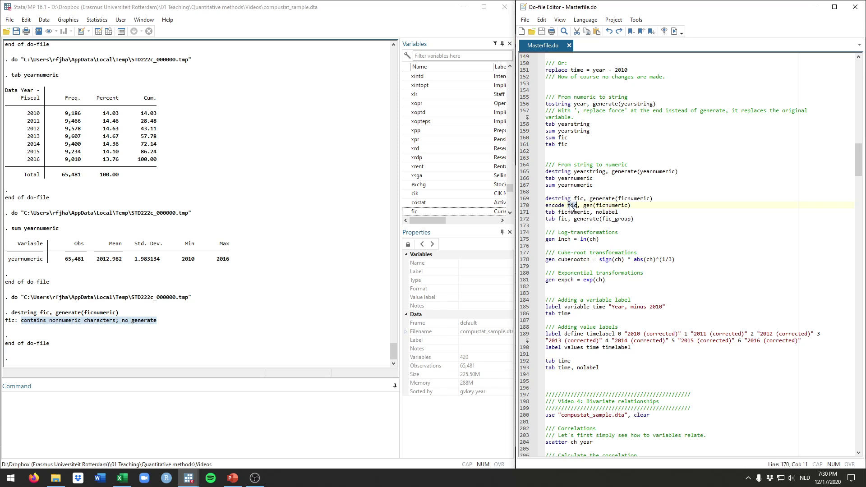
scroll(50, 175, "up", 5)
scroll(50, 175, "up", 5)
scroll(49, 175, "up", 5)
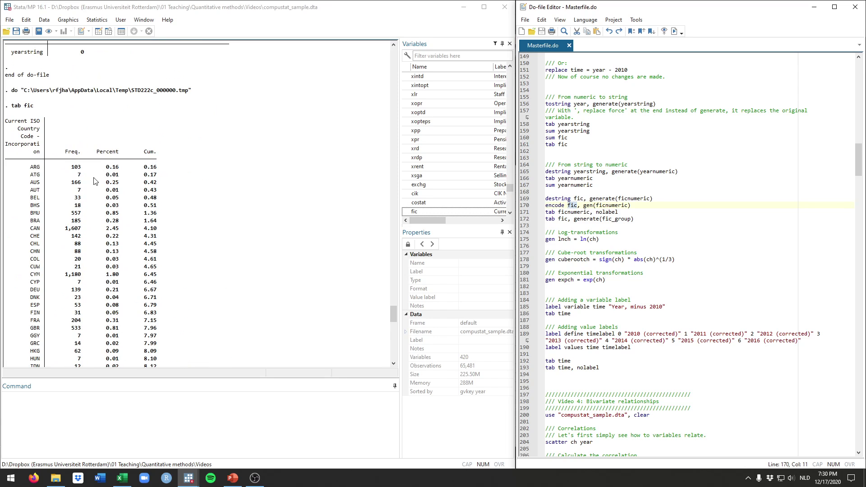
scroll(50, 175, "up", 3)
scroll(49, 174, "down", 5)
scroll(50, 175, "down", 5)
scroll(69, 243, "down", 5)
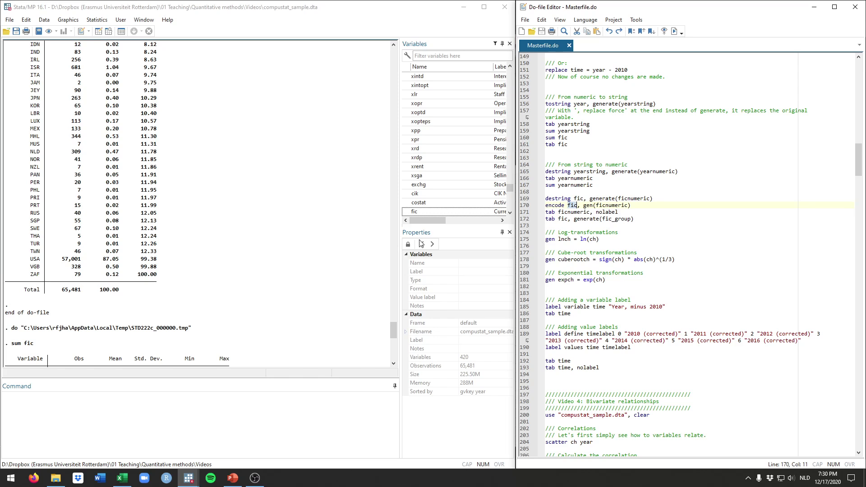
scroll(287, 282, "down", 5)
scroll(287, 282, "down", 5)
scroll(287, 283, "down", 3)
left_click_drag(21, 320, 157, 320)
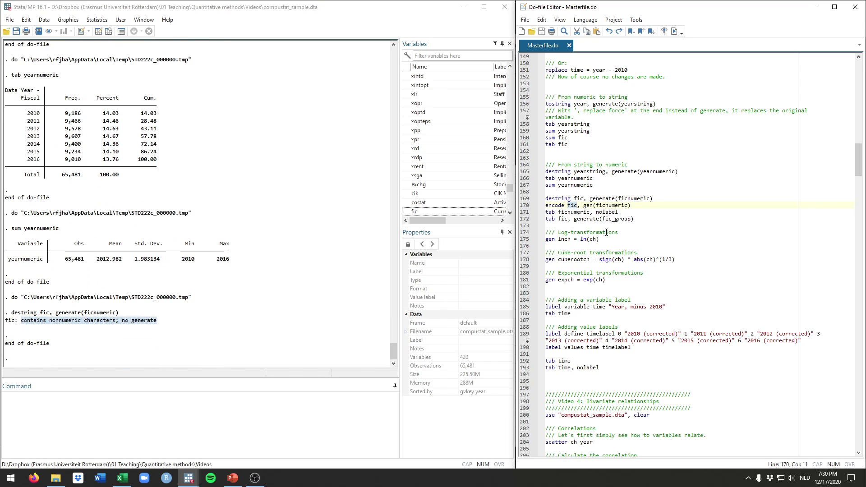
key("ctrl+Right")
key("ctrl+shift+Right")
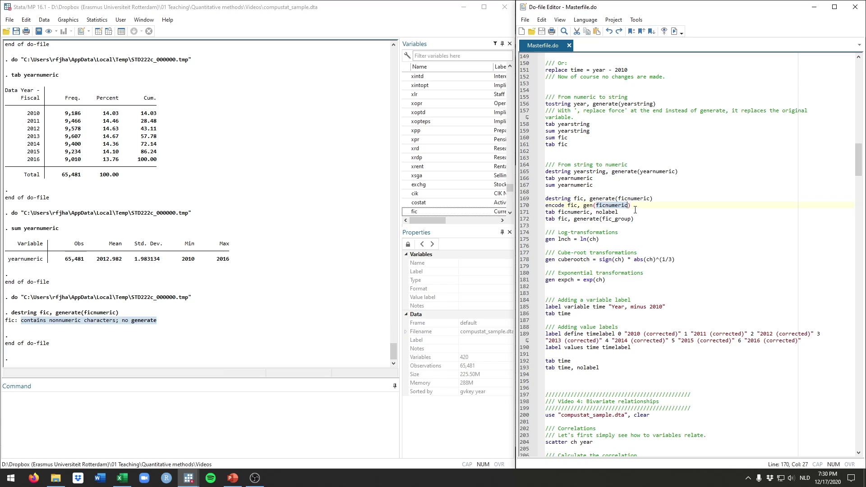
left_click(634, 205)
key("shift+Home")
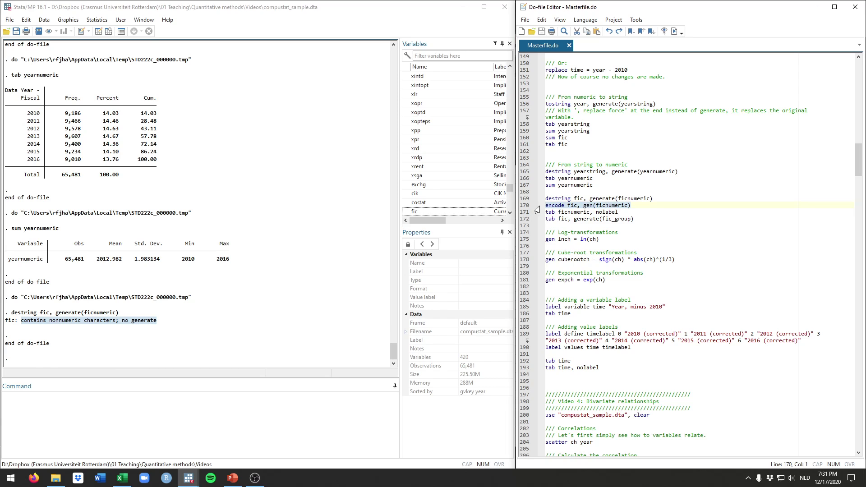
key("ctrl+d")
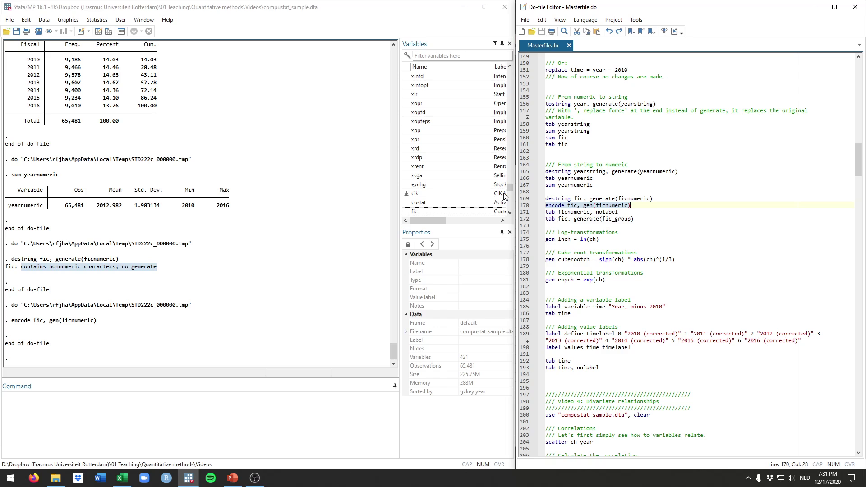
scroll(447, 203, "down", 10)
Step: Run 'tab ficnumeric, nolabel' to list the plain codes 1–57
left_click(447, 220)
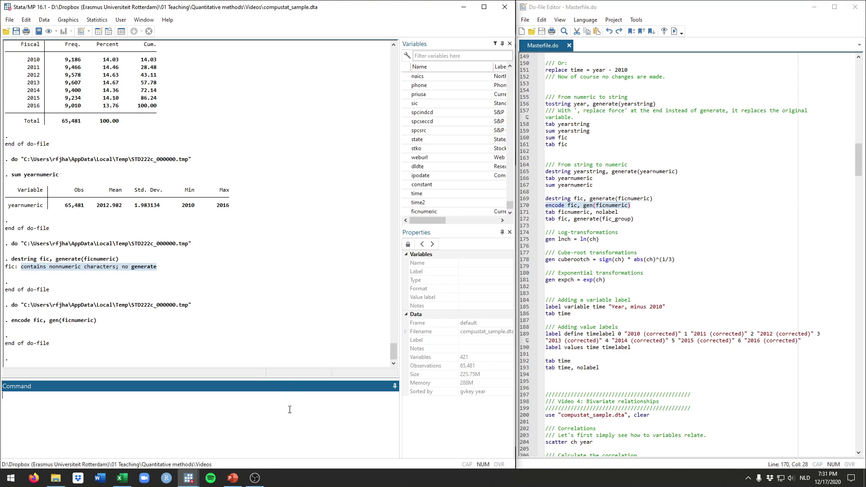
left_click(631, 215)
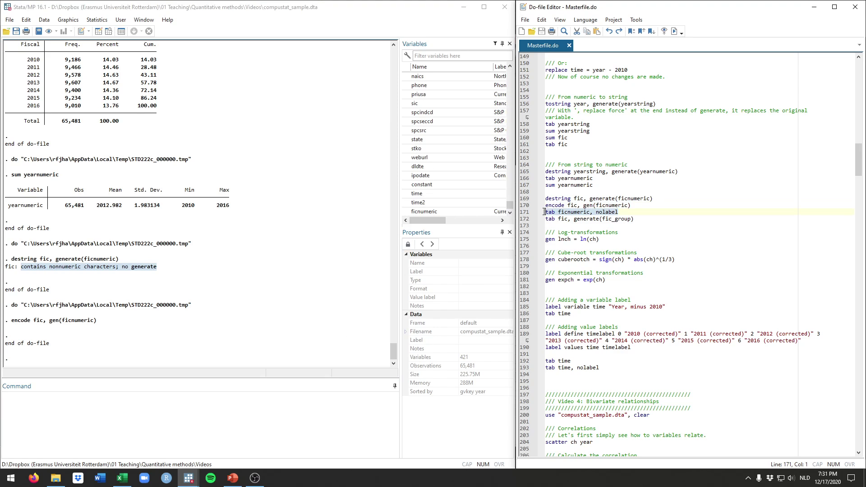
key("shift+Home")
key("ctrl+d")
scroll(95, 191, "up", 5)
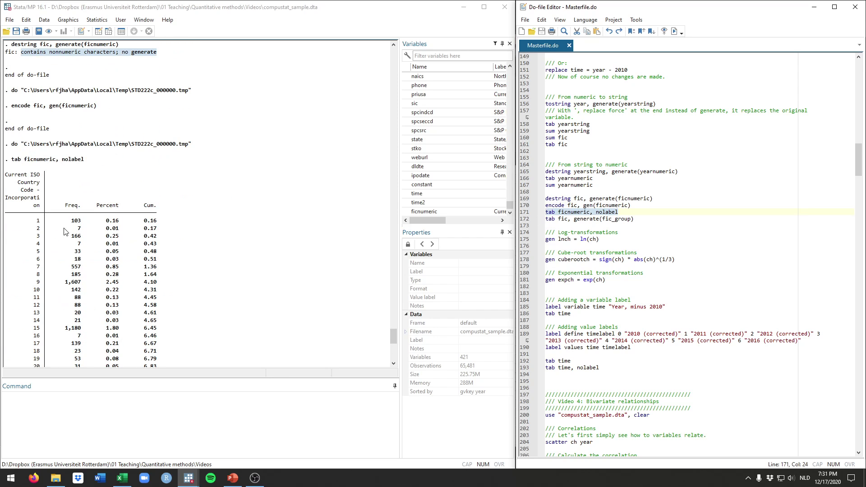
double_click(39, 221)
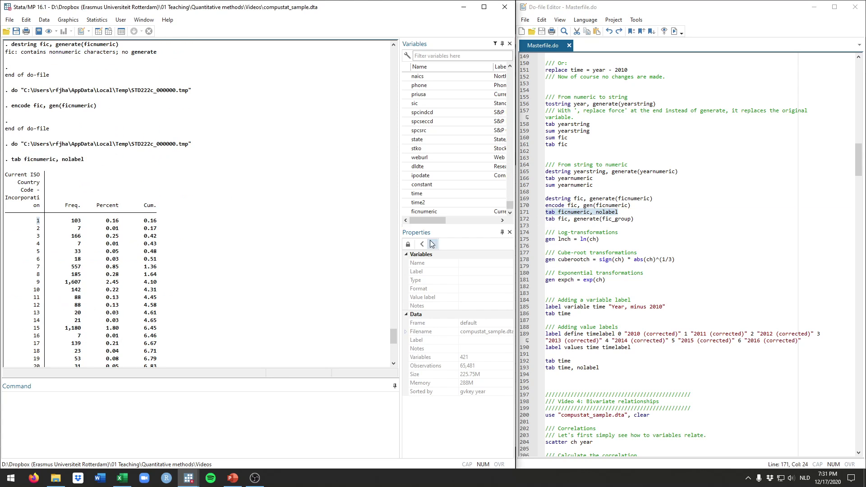
Step: Add a 'tab ficnumeric' line 172 and run it to show the country labels
left_click(627, 212)
key("Return")
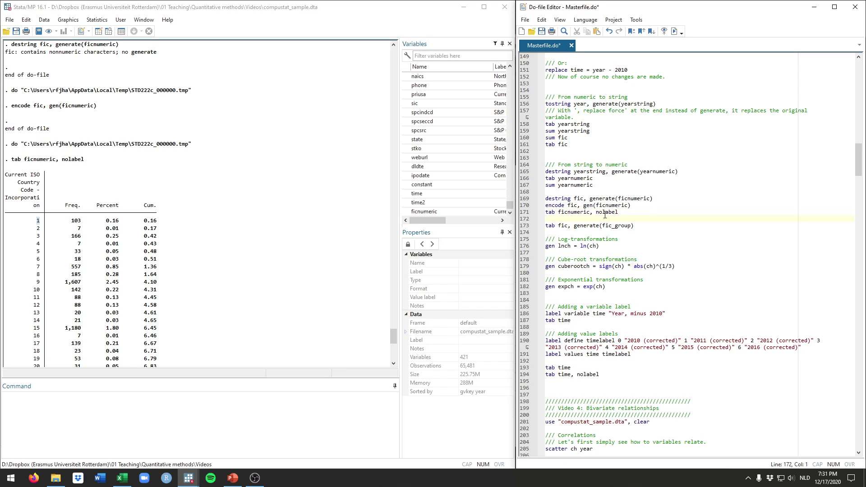
double_click(605, 212)
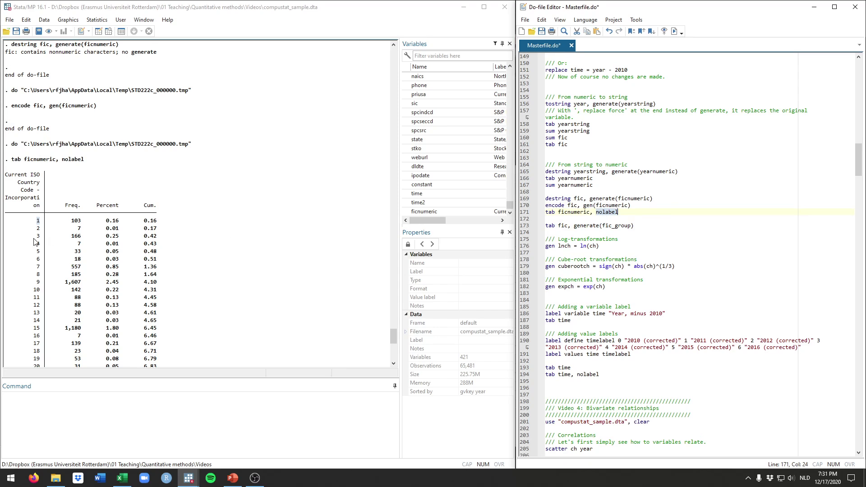
left_click(587, 219)
type("tab f")
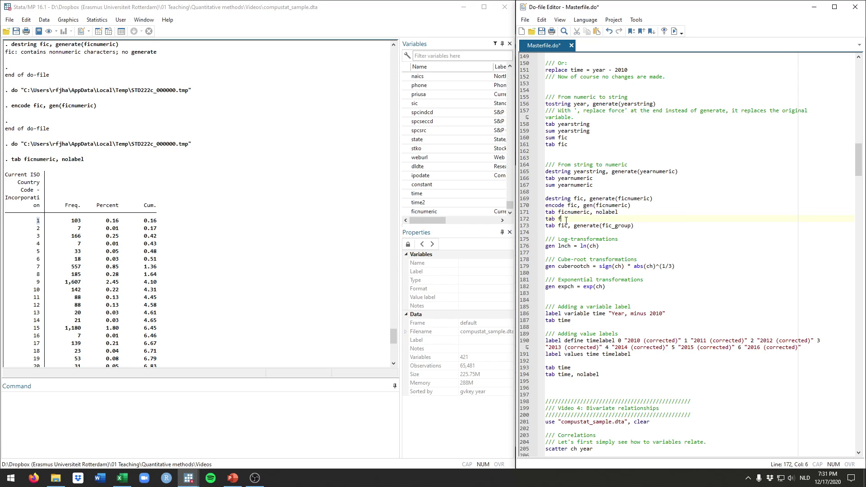
type("icnumeric")
key("shift+Home")
key("ctrl+d")
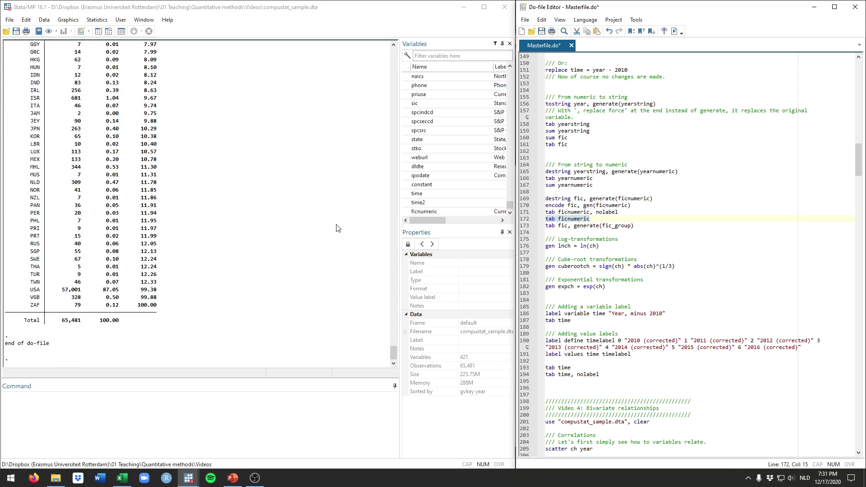
scroll(274, 254, "up", 3)
scroll(274, 254, "up", 5)
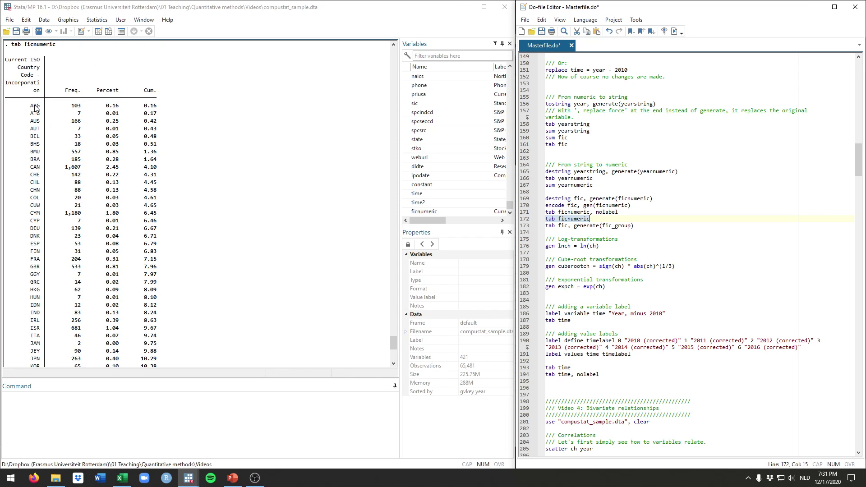
scroll(34, 136, "down", 8)
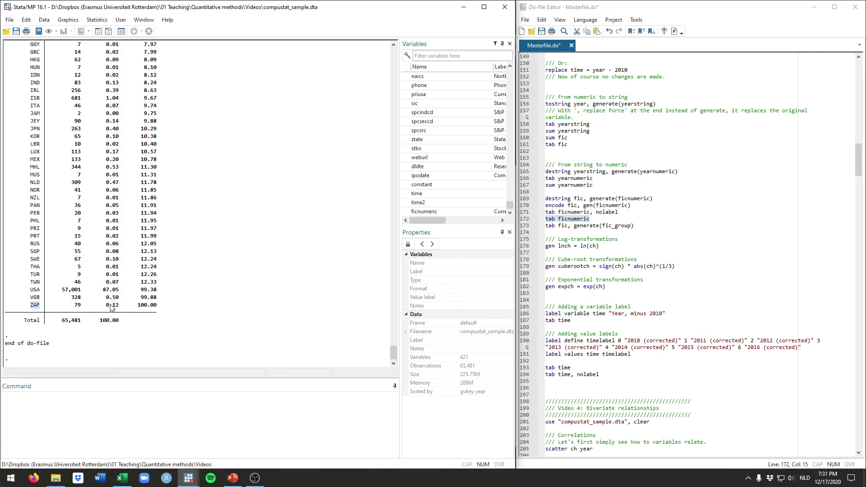
scroll(113, 306, "up", 5)
scroll(112, 307, "up", 5)
scroll(108, 272, "up", 2)
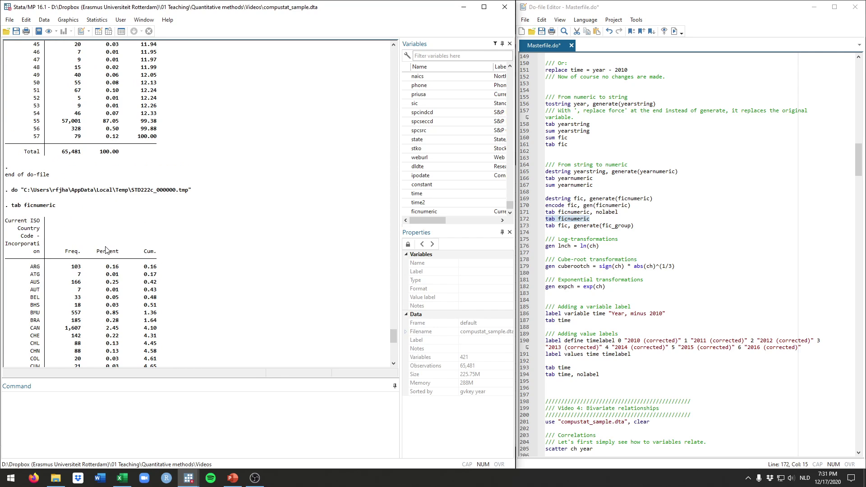
scroll(105, 251, "down", 10)
left_click(600, 219)
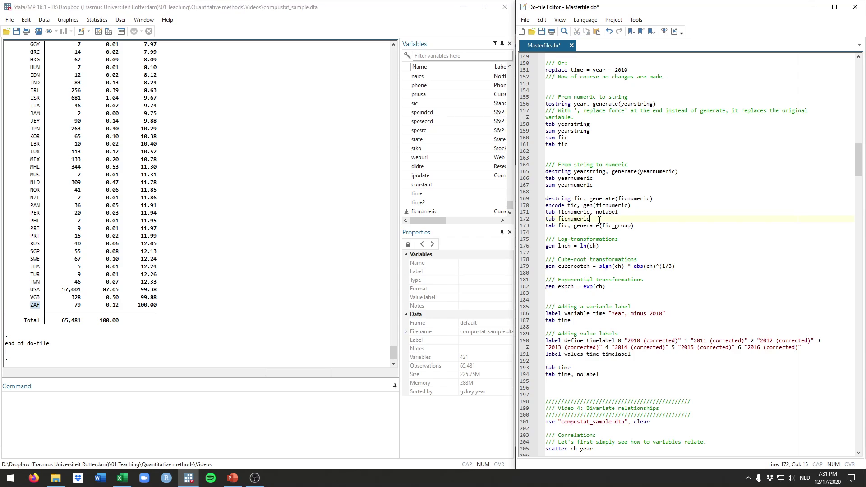
left_click(35, 228)
left_click(593, 213)
left_click(588, 232)
double_click(551, 226)
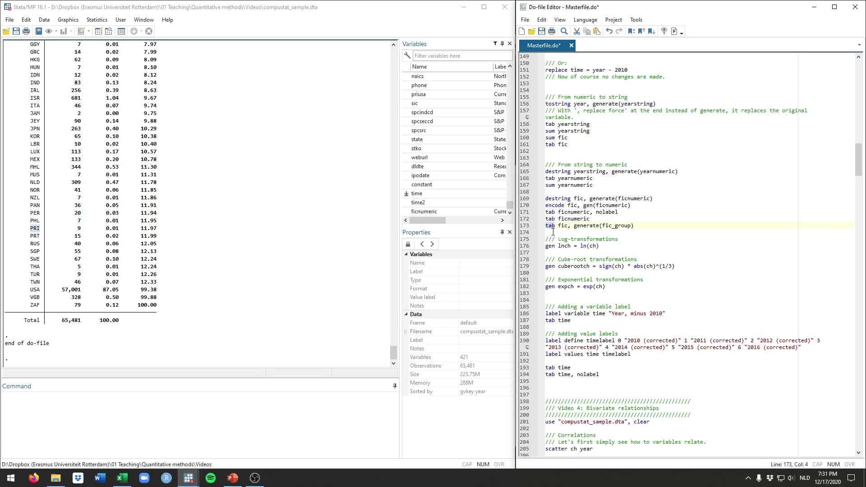
double_click(582, 226)
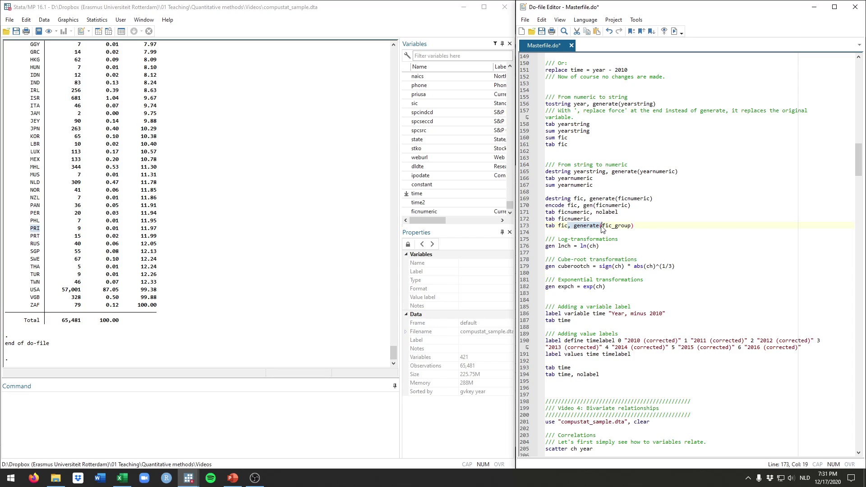
left_click(638, 227)
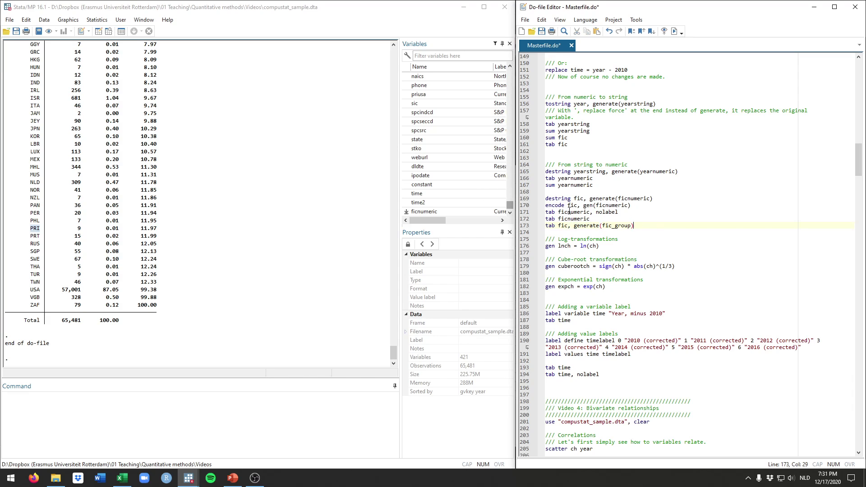
double_click(555, 205)
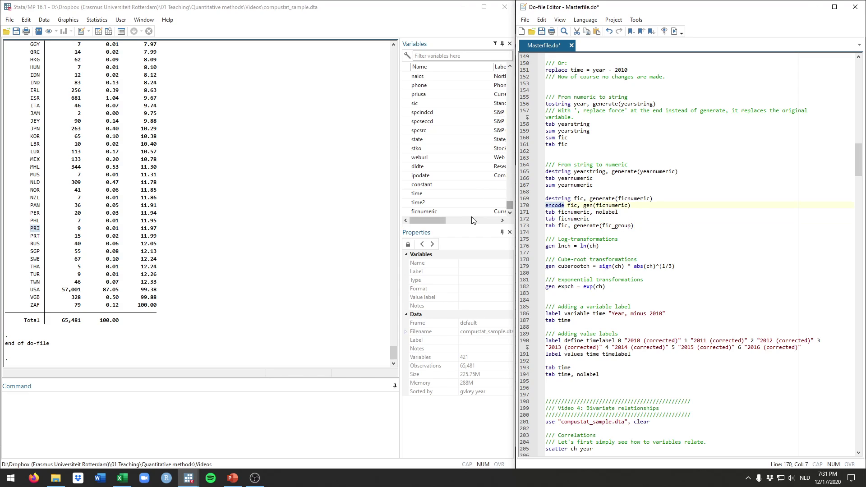
double_click(448, 213)
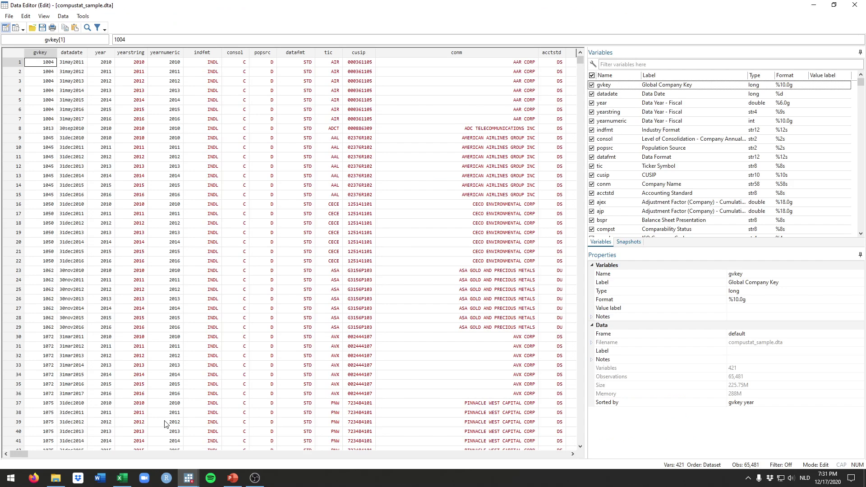
key("Down")
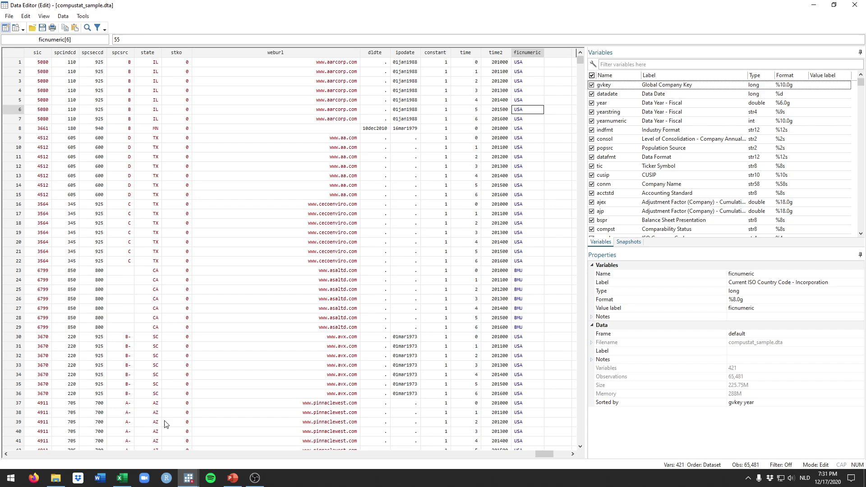
scroll(535, 116, "down", 2)
left_click(857, 5)
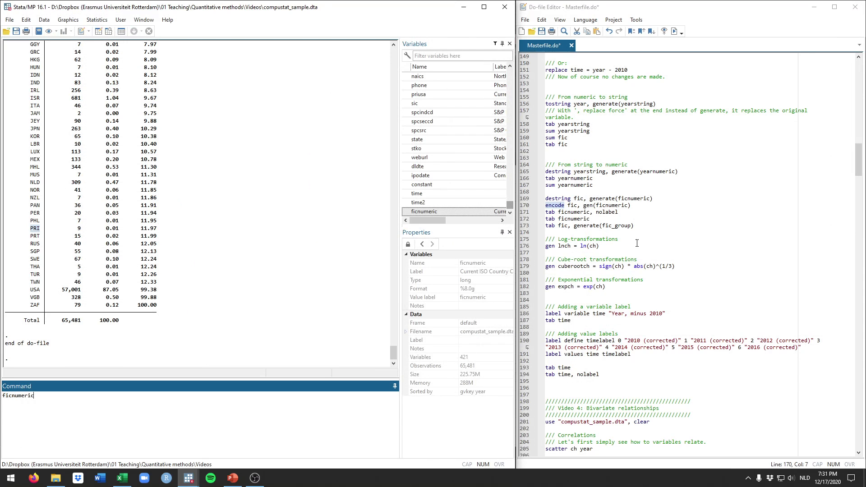
Step: Run 'tab fic, generate(fic_group)' to add dummies fic_group1 onward, giving 478 variables
left_click_drag(634, 225, 540, 229)
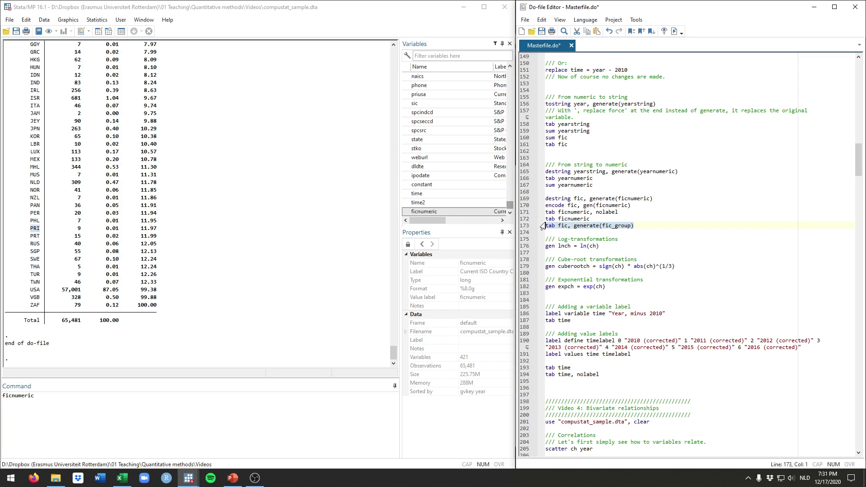
key("ctrl+d")
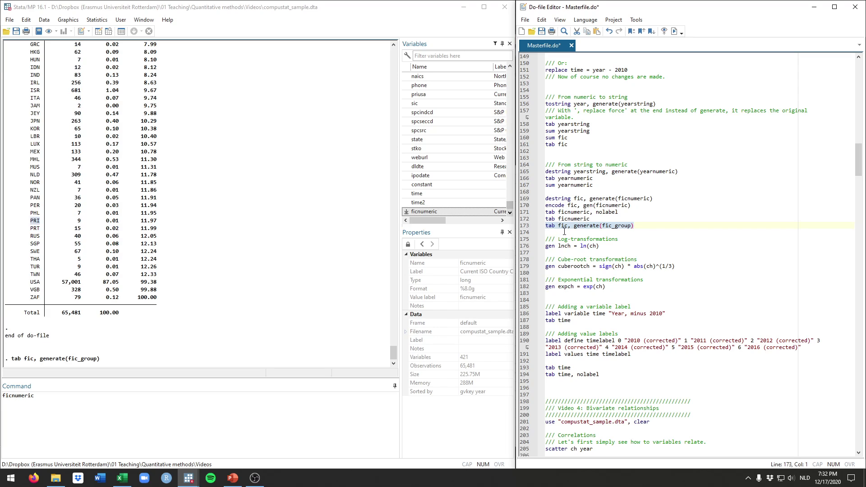
scroll(91, 270, "up", 3)
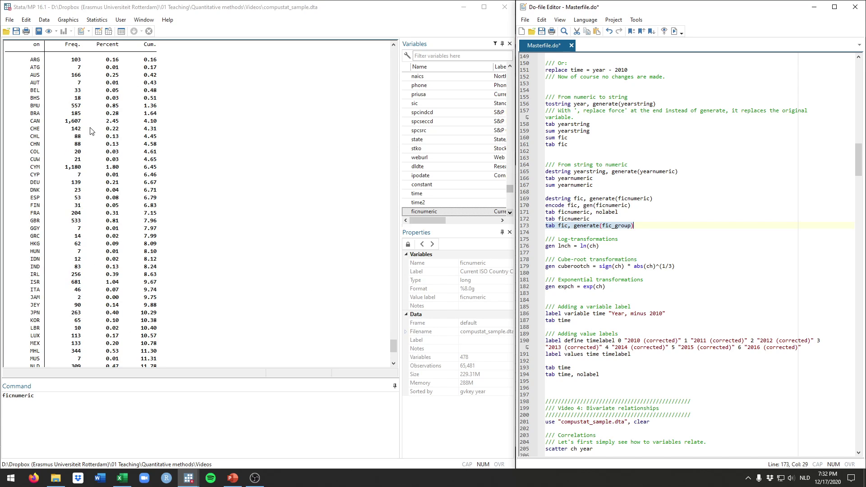
scroll(84, 203, "up", 3)
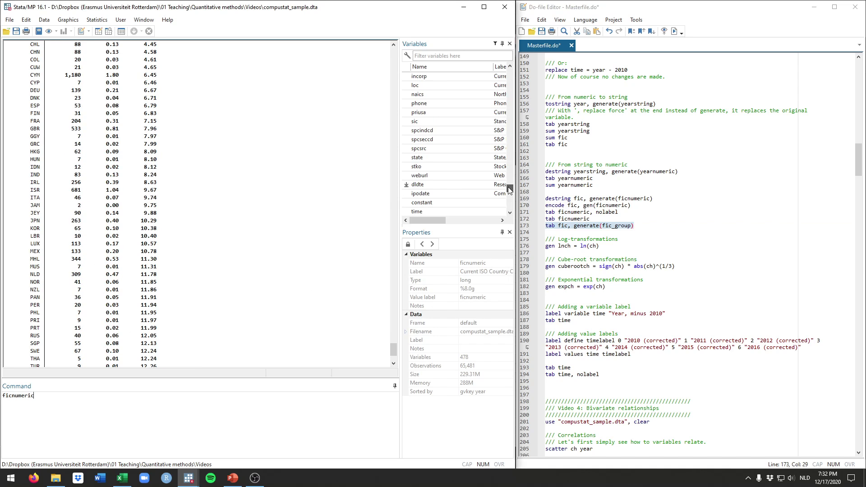
mouse_move(509, 188)
left_mouse_down()
mouse_move(510, 204)
mouse_move(509, 191)
left_mouse_up()
left_click(203, 386)
left_click_drag(435, 221, 411, 220)
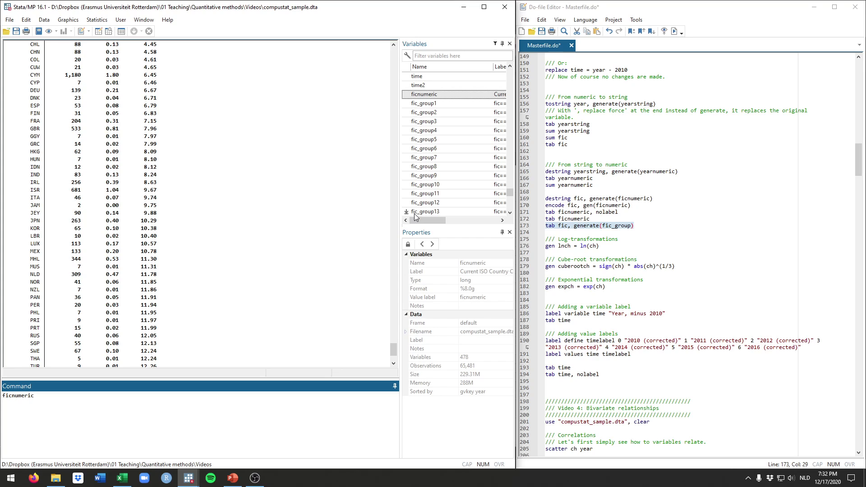
left_click(599, 253)
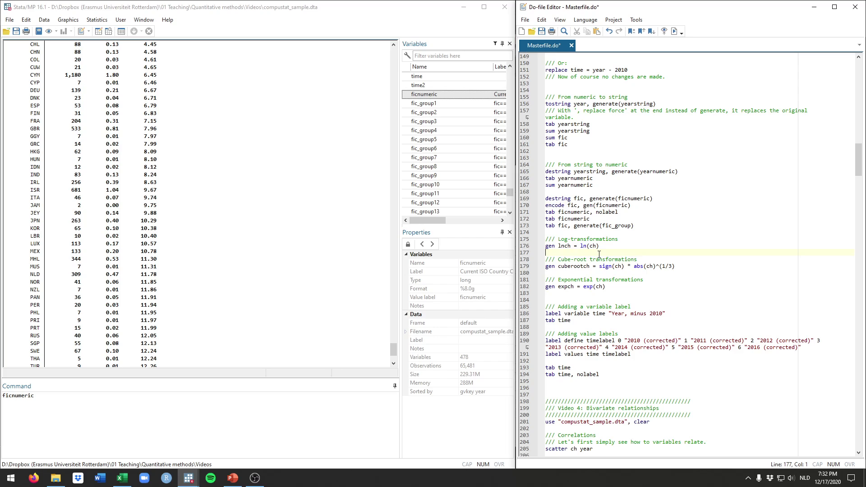
Step: Generate lnch = ln(ch), producing 17,193 missing values
left_click_drag(600, 247, 544, 246)
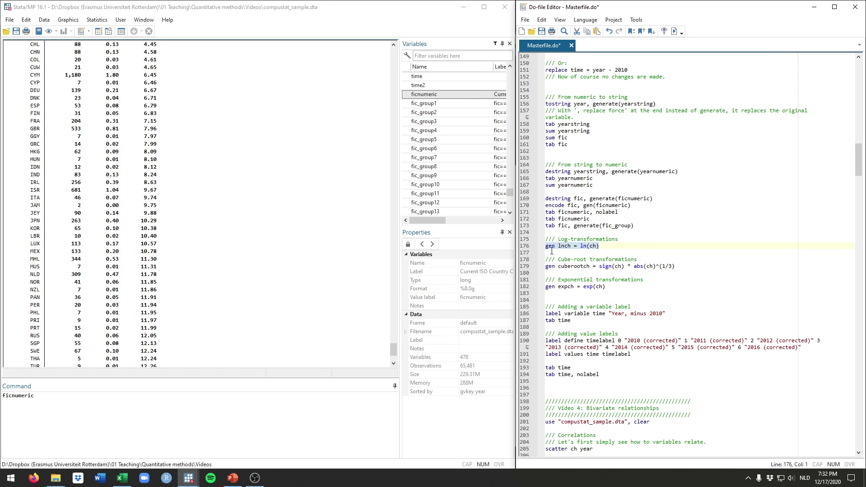
left_click(565, 254)
left_click(613, 246)
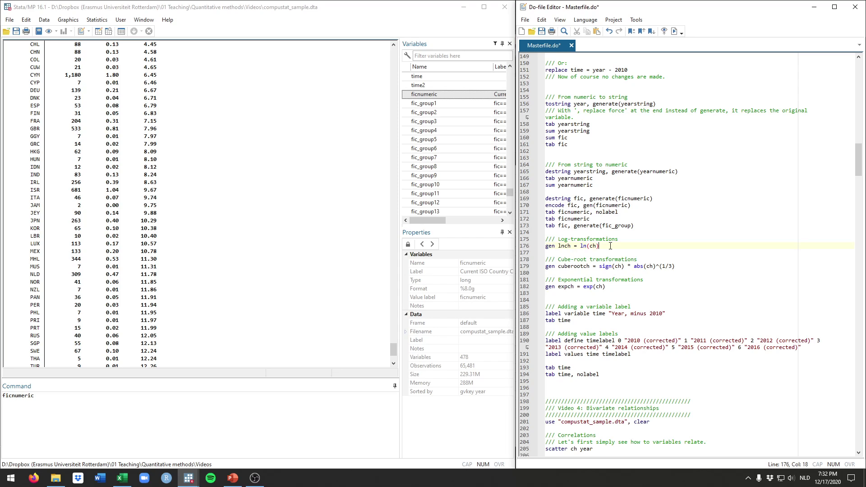
left_click_drag(604, 245, 546, 246)
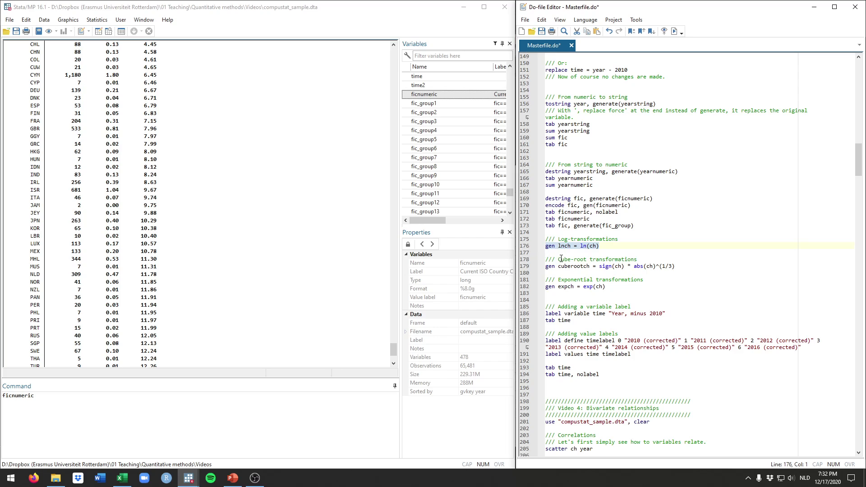
key("ctrl+d")
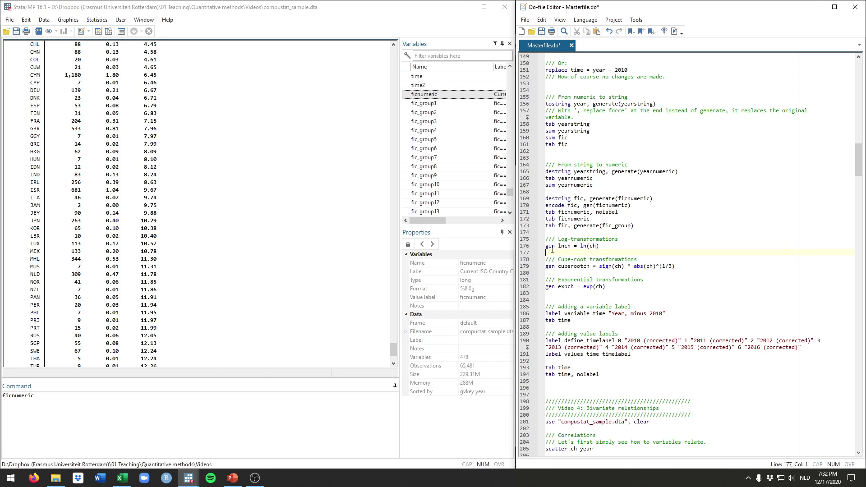
double_click(551, 247)
double_click(564, 246)
left_click_drag(582, 246, 596, 246)
left_click_drag(600, 246, 544, 248)
key("ctrl+d")
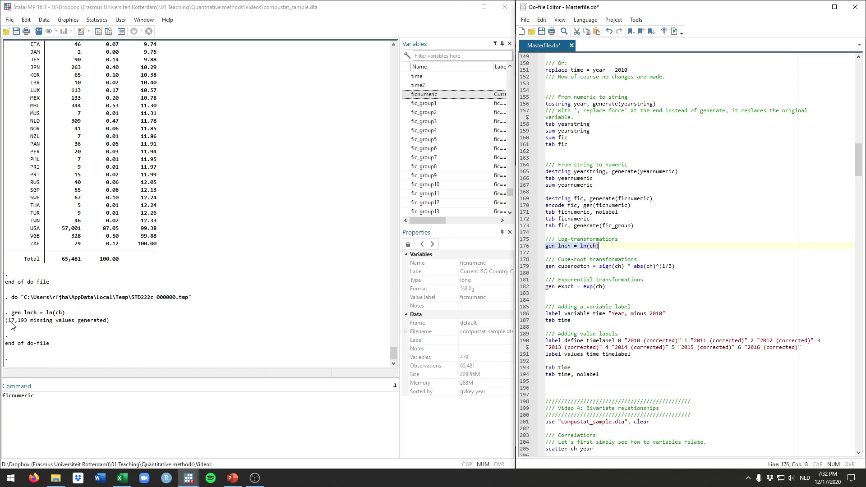
left_click_drag(7, 321, 21, 325)
Step: Delete the leftover 'ficnumeric' text from the Command window
left_click(39, 396)
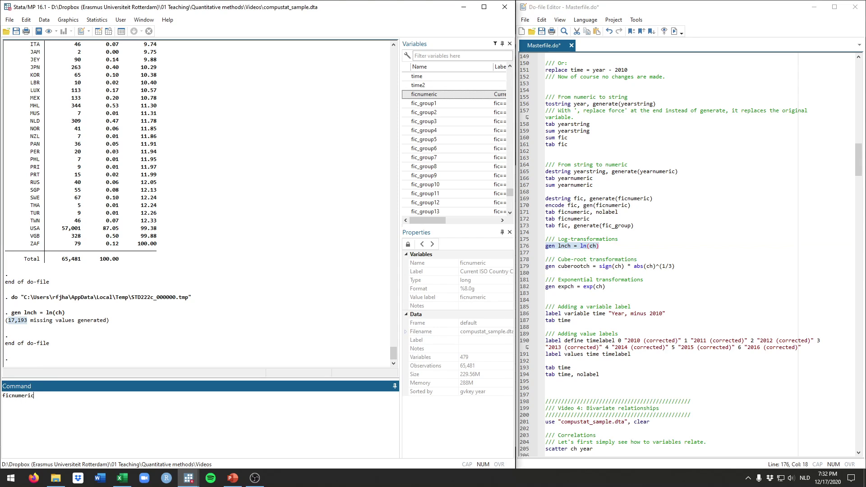
key("BackSpace")
key("BackSpace")
key("BackSpace")
left_click(605, 252)
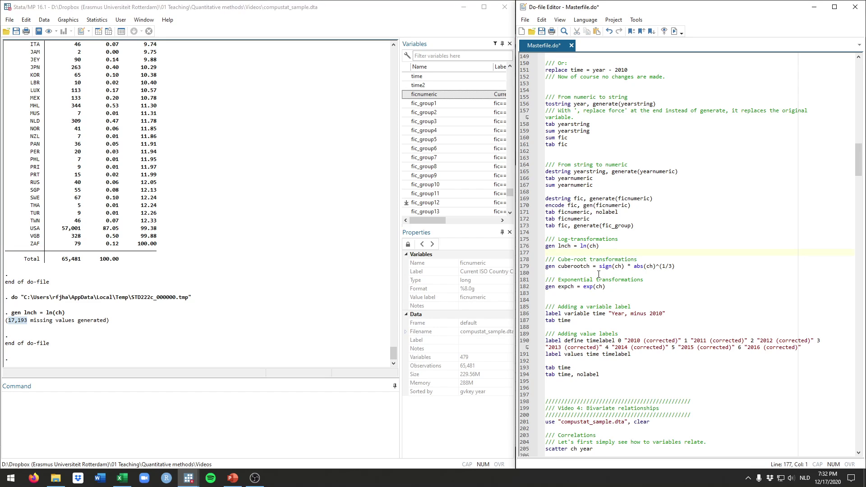
scroll(598, 273, "down", 1)
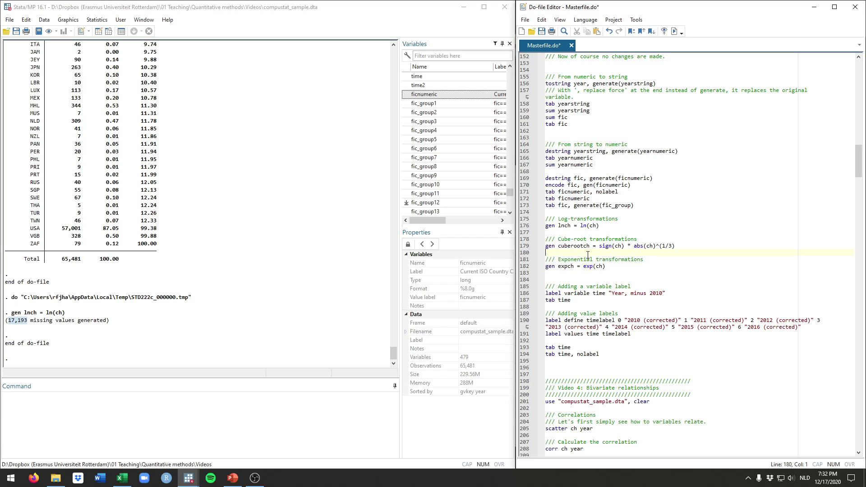
Step: Generate the cube-root variable cuberootch from ch, leaving 16,152 missing values
left_click_drag(678, 246, 545, 246)
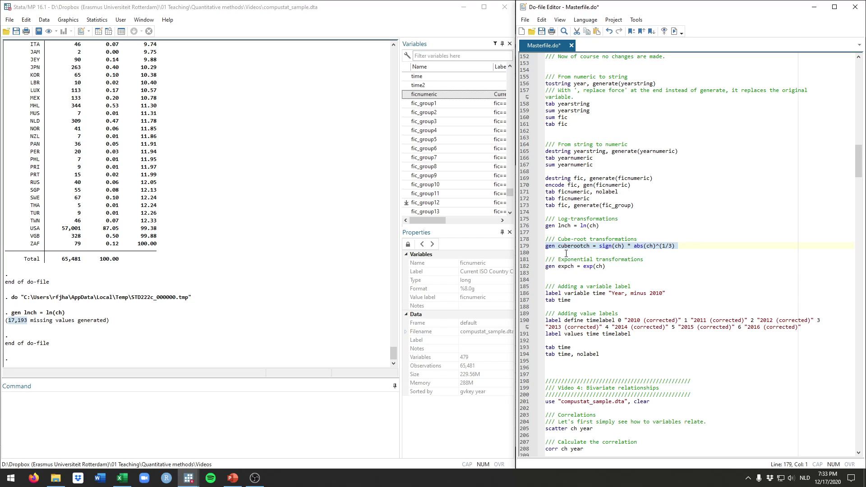
left_click_drag(676, 246, 599, 246)
left_click(677, 246)
left_click_drag(677, 246, 545, 246)
key("ctrl+d")
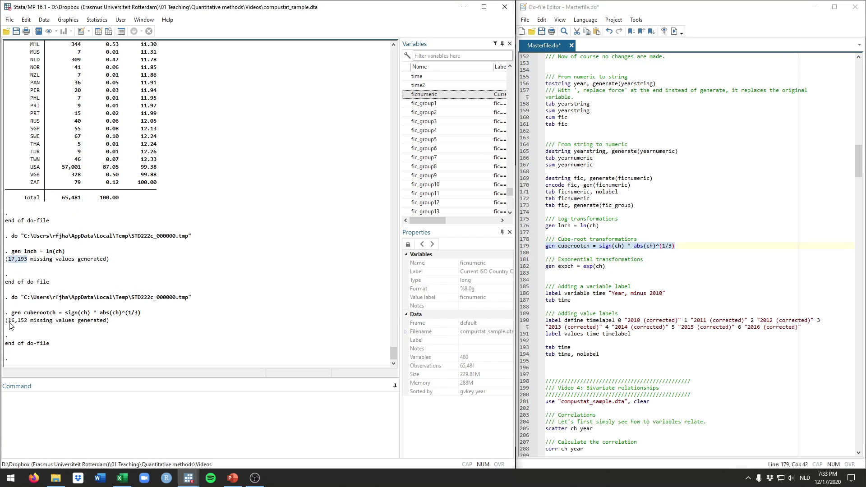
left_click_drag(8, 320, 27, 322)
Step: Generate expch = exp(ch), leaving 21,050 missing values and 481 variables
left_click(589, 274)
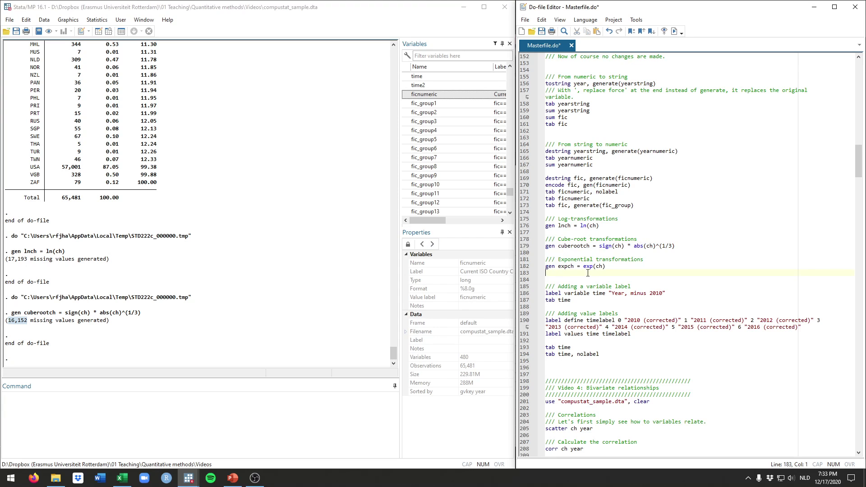
double_click(560, 266)
left_click_drag(607, 266, 545, 266)
left_click_drag(606, 267, 535, 268)
key("ctrl+d")
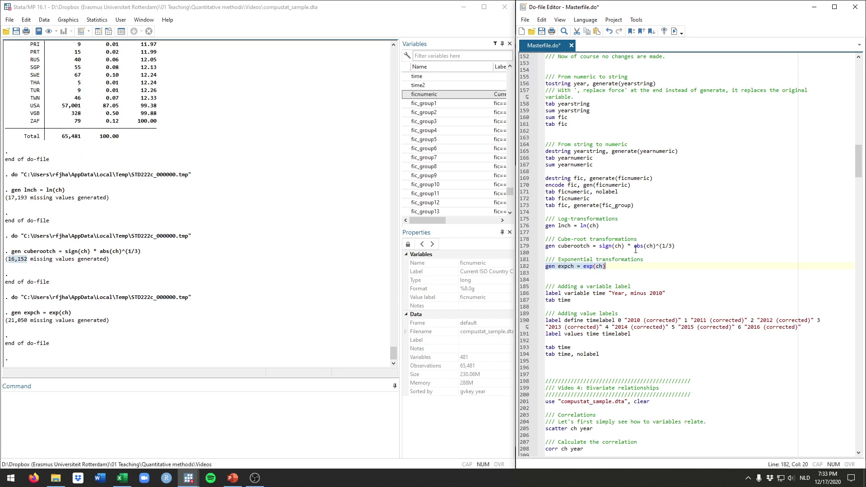
left_click(607, 266)
scroll(609, 271, "down", 3)
scroll(609, 271, "down", 3)
left_click(589, 241)
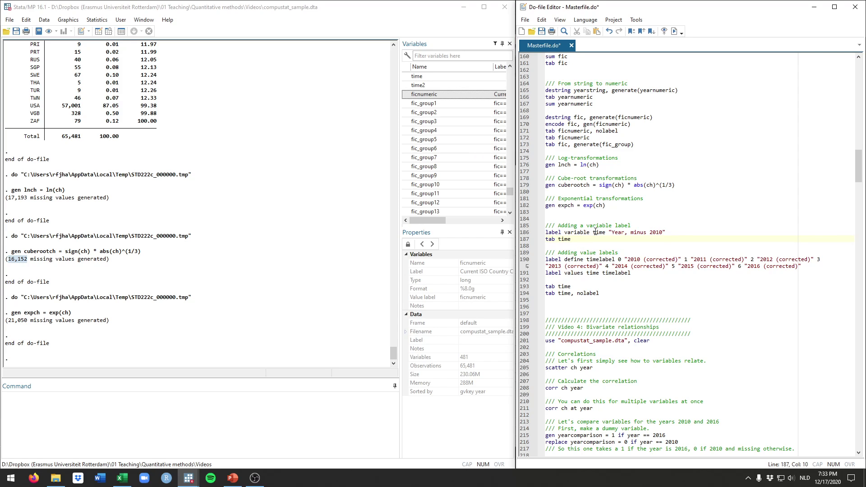
Step: Label the variable time as "Year, minus 2010"
double_click(598, 232)
left_click(590, 242)
left_click_drag(670, 232, 542, 241)
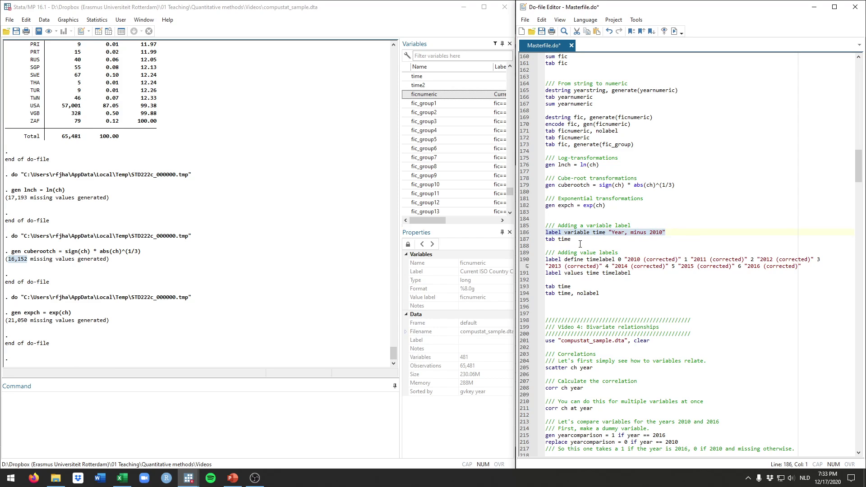
key("ctrl+d")
double_click(555, 234)
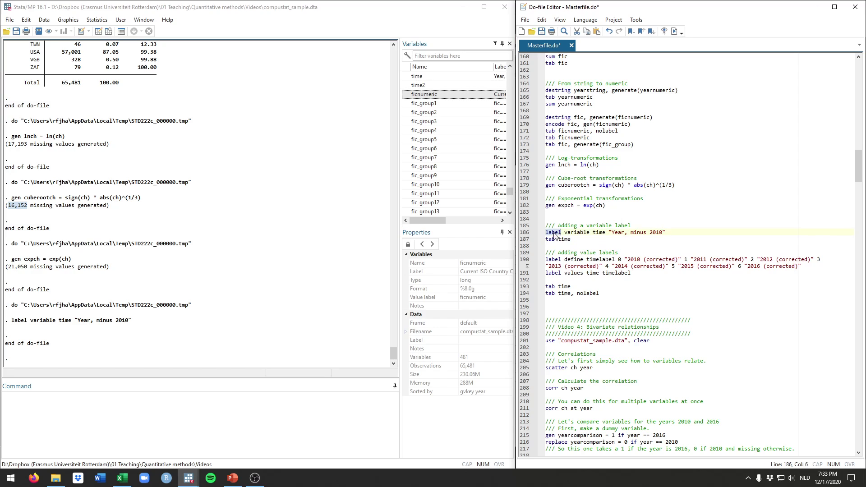
double_click(578, 231)
double_click(598, 233)
left_click_drag(666, 233, 609, 233)
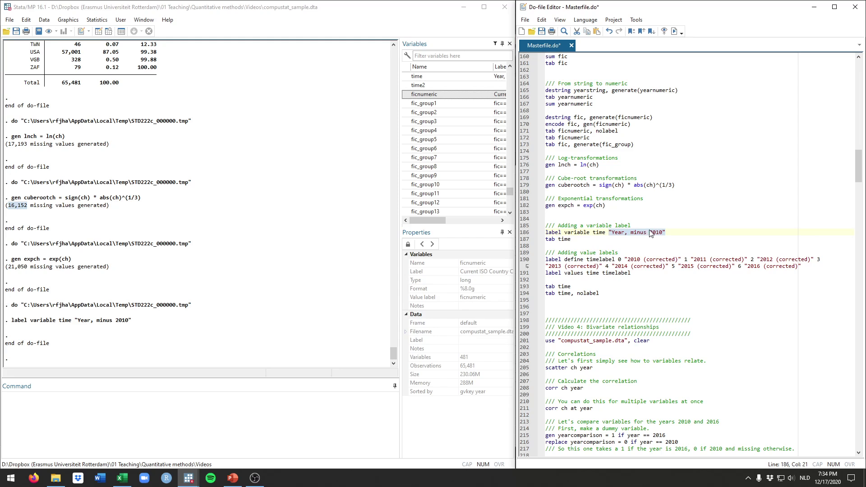
Step: Tabulate time, showing the "Year, minus 2010" header over values 0–6
double_click(559, 239)
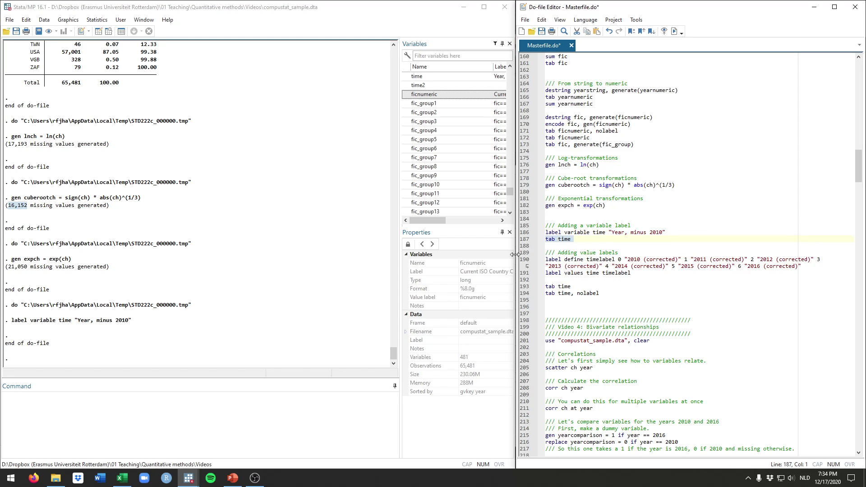
key("ctrl+d")
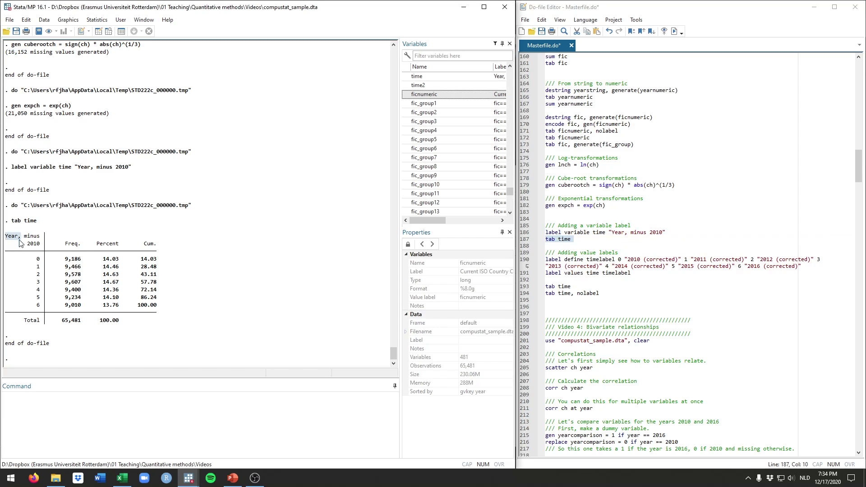
left_click_drag(6, 236, 42, 248)
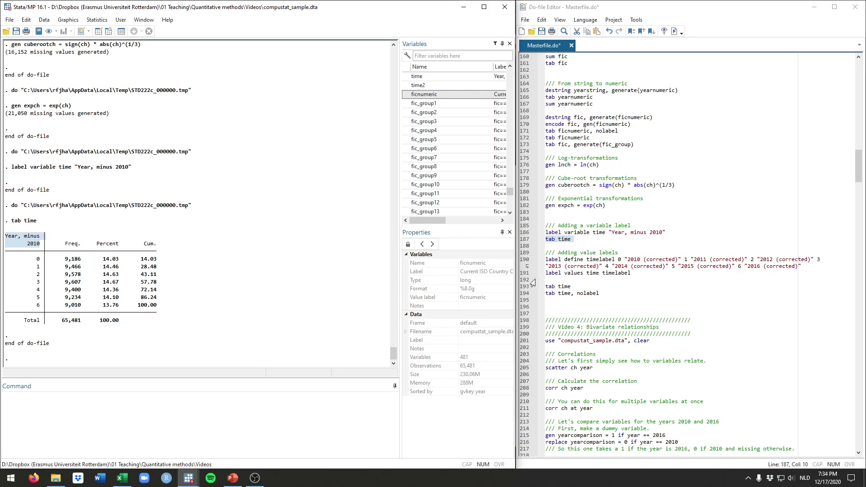
left_click(593, 279)
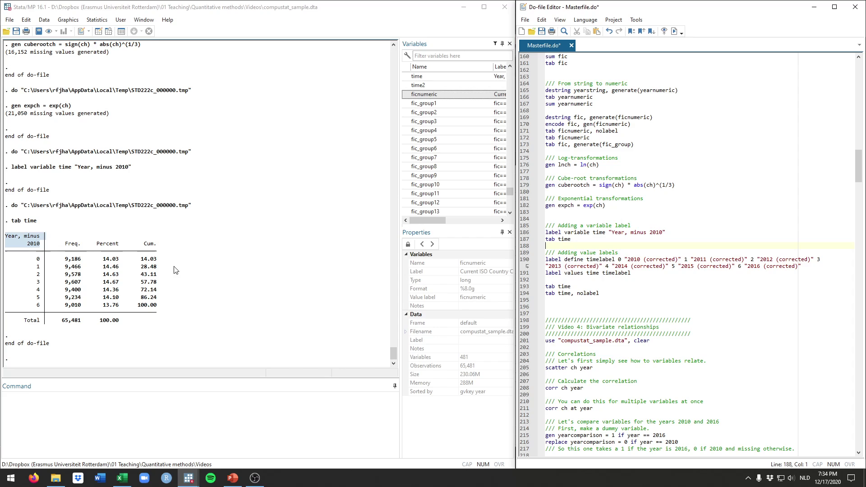
Step: Define timelabel mapping 0–6 to "2010 (corrected)"–"2016 (corrected)", then retabulate time
left_click(35, 259)
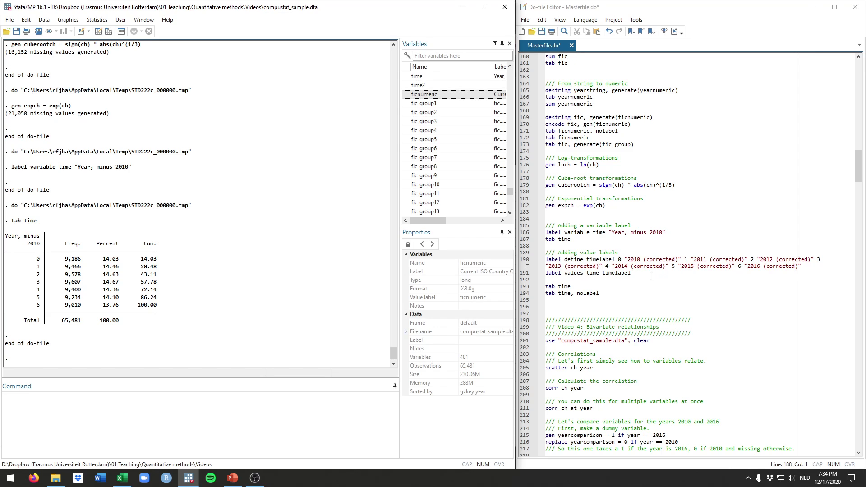
left_click(805, 268)
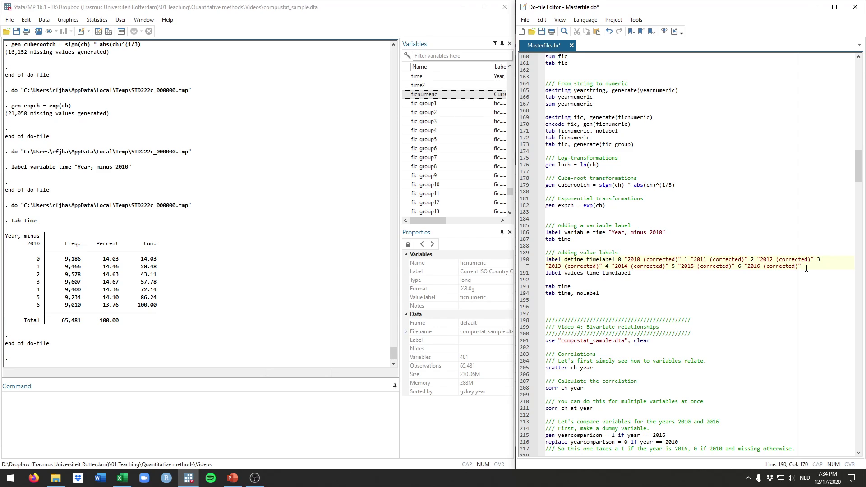
double_click(555, 259)
double_click(573, 259)
double_click(603, 260)
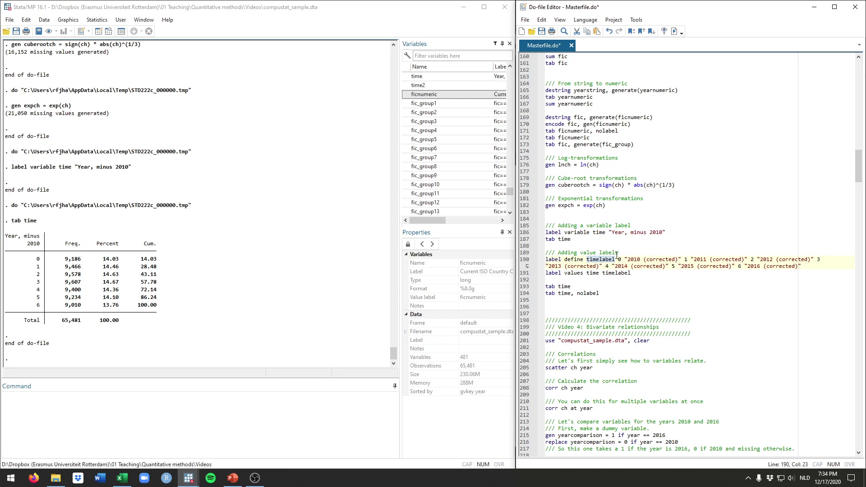
left_click(620, 259)
left_click_drag(623, 259, 682, 260)
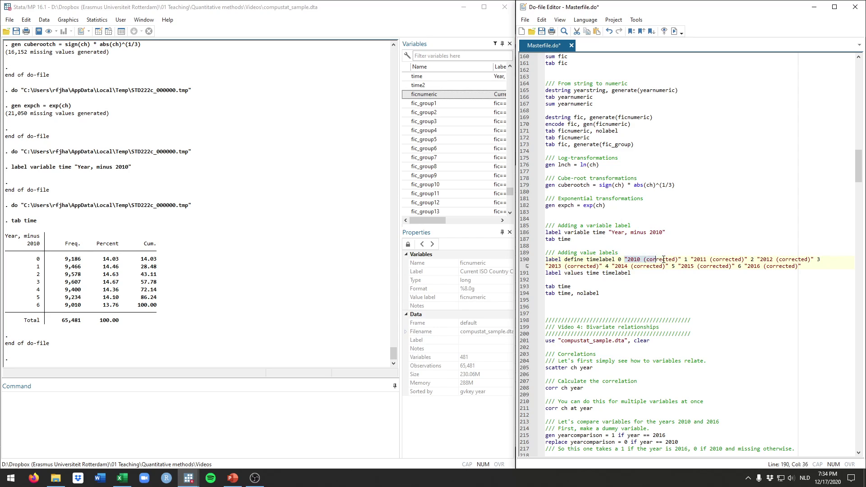
left_click(690, 259)
left_click_drag(690, 259, 751, 259)
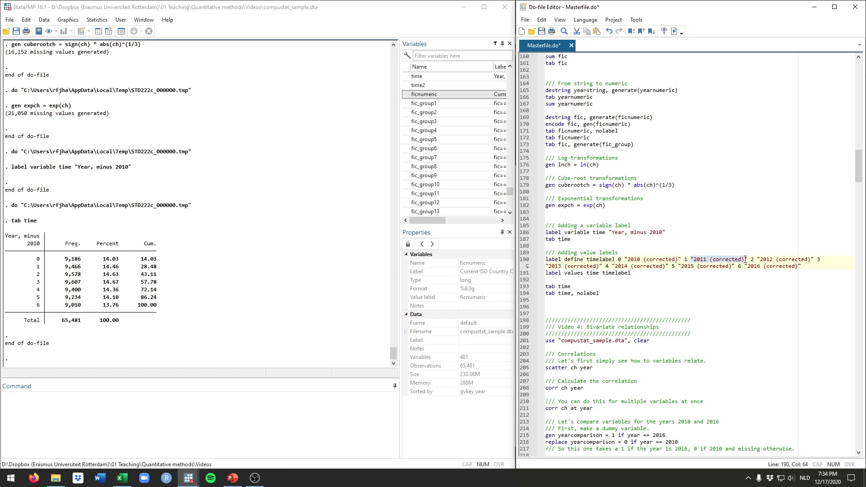
key("Right")
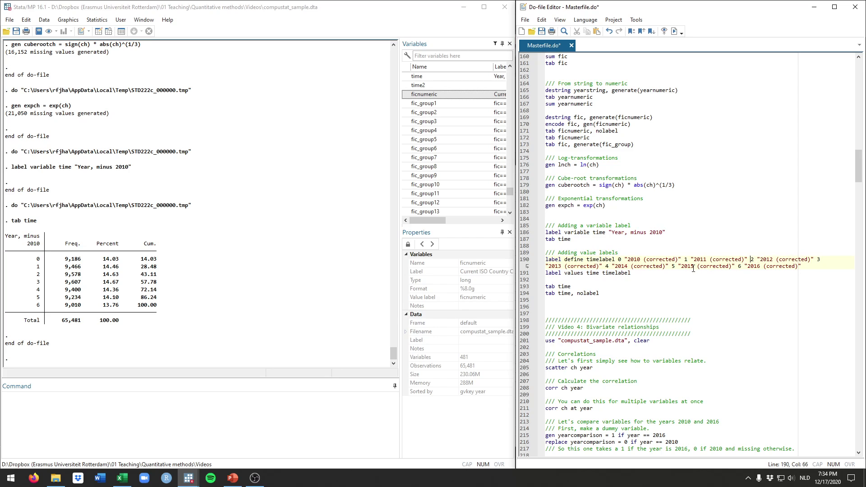
left_click_drag(800, 266, 546, 260)
key("ctrl+d")
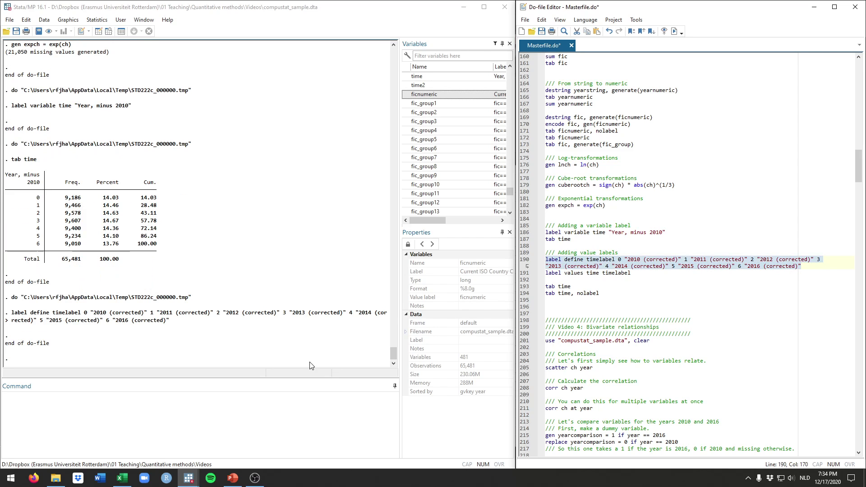
left_click(265, 410)
type("tab tim")
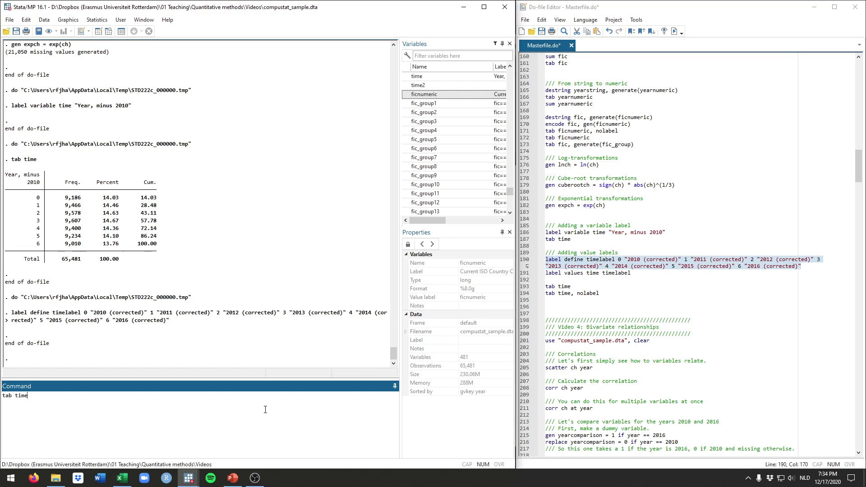
type("e")
key("Return")
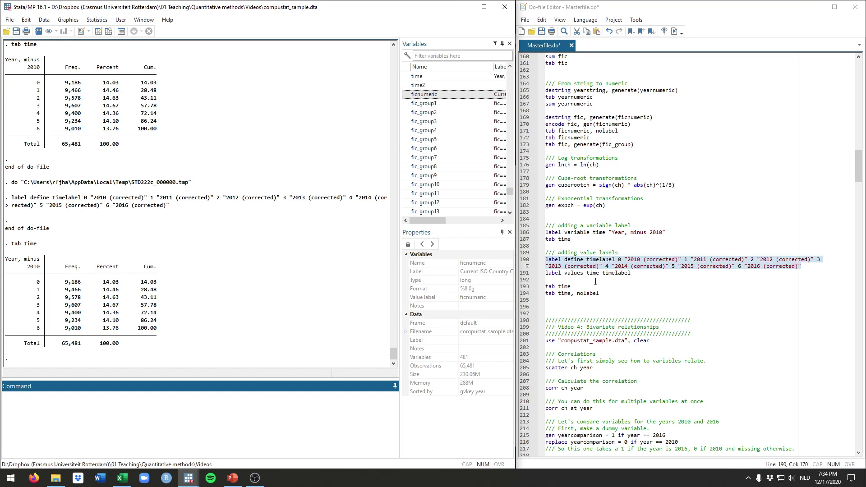
Step: Run 'label values time timelabel' to attach the timelabel value labels to time
left_click(595, 281)
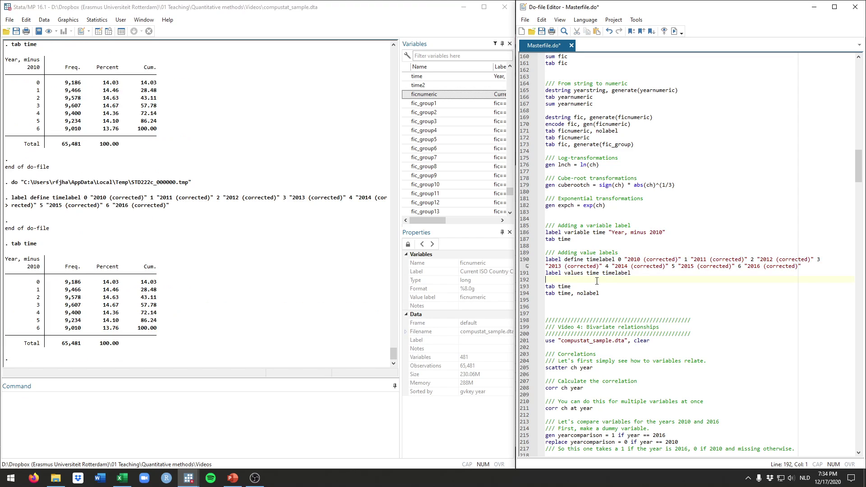
double_click(556, 274)
double_click(595, 273)
double_click(615, 274)
left_click(559, 279)
double_click(556, 274)
double_click(594, 274)
double_click(616, 275)
left_click(639, 274)
mouse_move(638, 275)
left_mouse_down()
mouse_move(542, 274)
mouse_move(535, 287)
left_mouse_up()
key("ctrl+d")
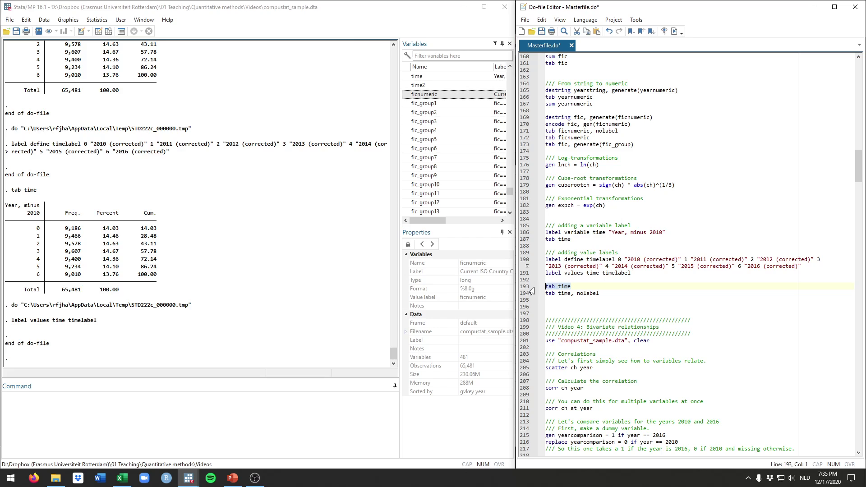
Step: Tabulate time, now listing 2010 (corrected) through 2016 (corrected)
key("ctrl+d")
left_click_drag(6, 259, 56, 259)
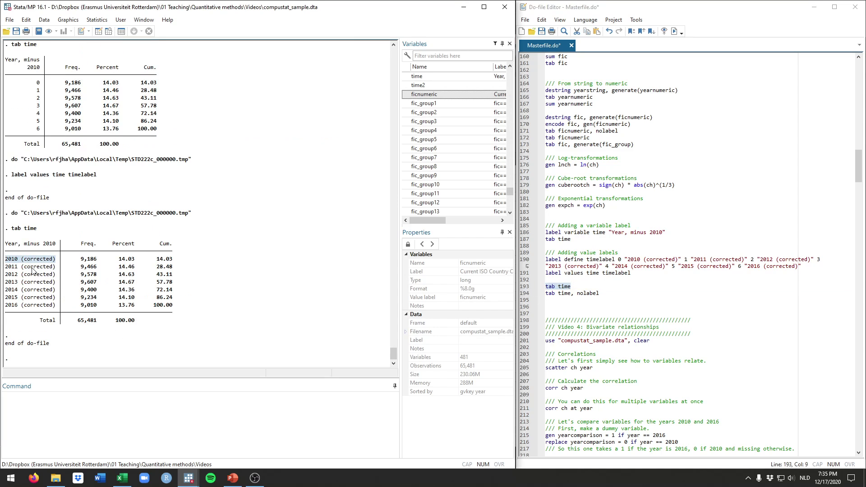
left_click_drag(5, 243, 56, 243)
left_click_drag(5, 260, 19, 259)
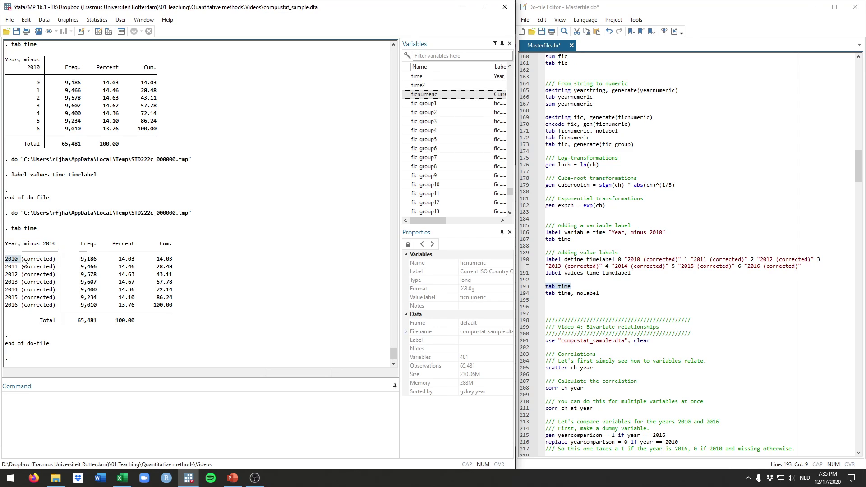
left_click_drag(599, 292, 547, 298)
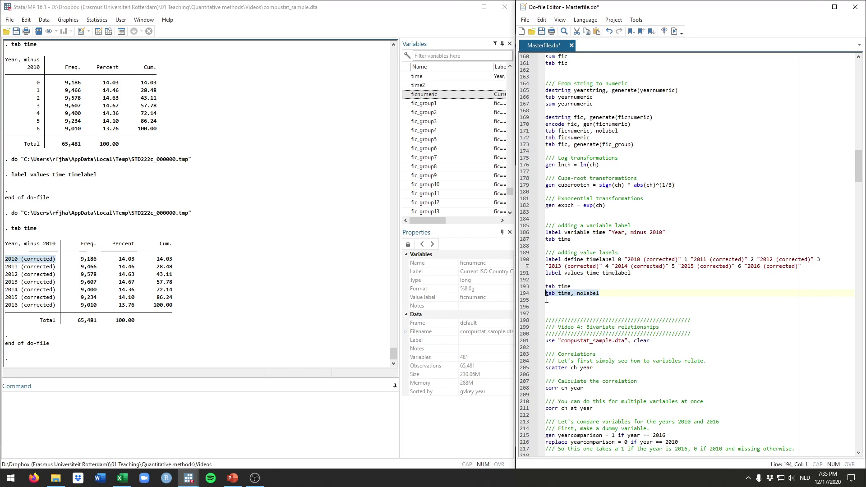
Step: Run 'tab time, nolabel' to list the underlying codes 0 through 6
key("ctrl+d")
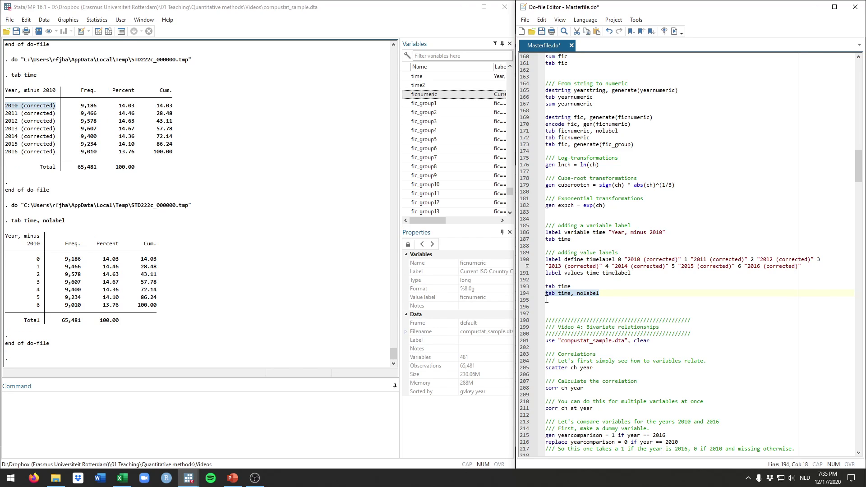
left_click(39, 261)
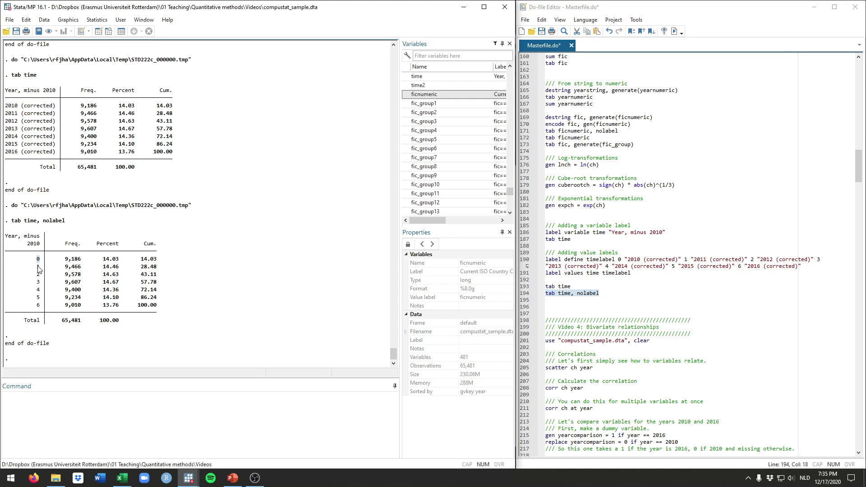
double_click(38, 275)
left_click(39, 284)
left_click(570, 300)
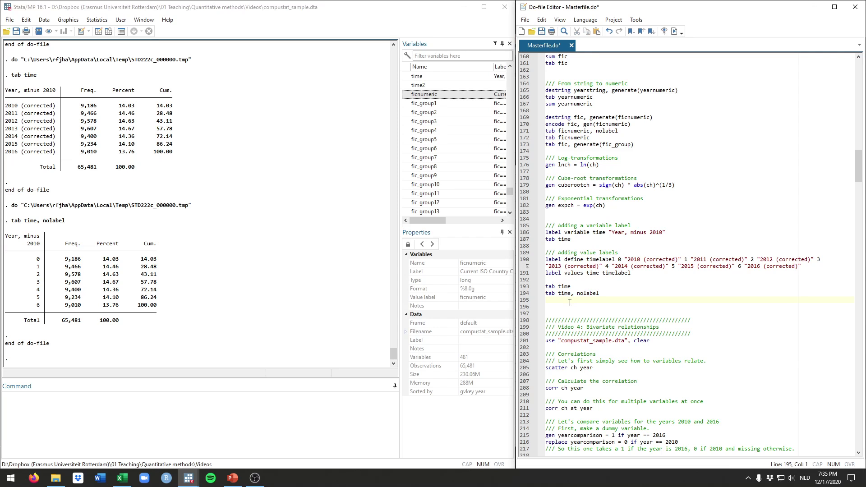
scroll(570, 303, "up", 5)
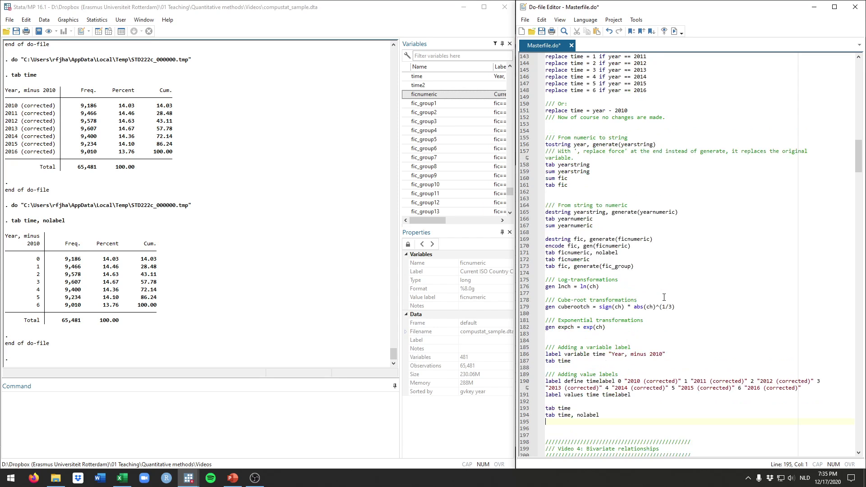
scroll(657, 301, "up", 9)
scroll(715, 312, "down", 4)
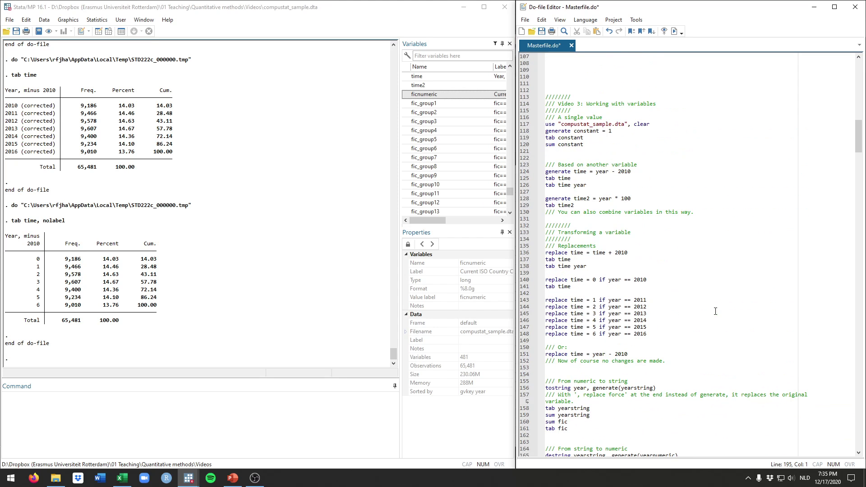
scroll(711, 313, "down", 4)
scroll(707, 314, "down", 3)
scroll(704, 316, "down", 2)
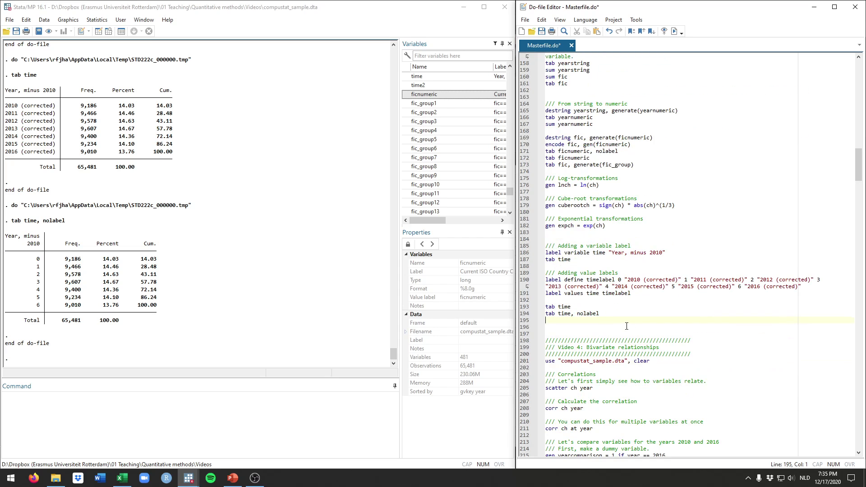